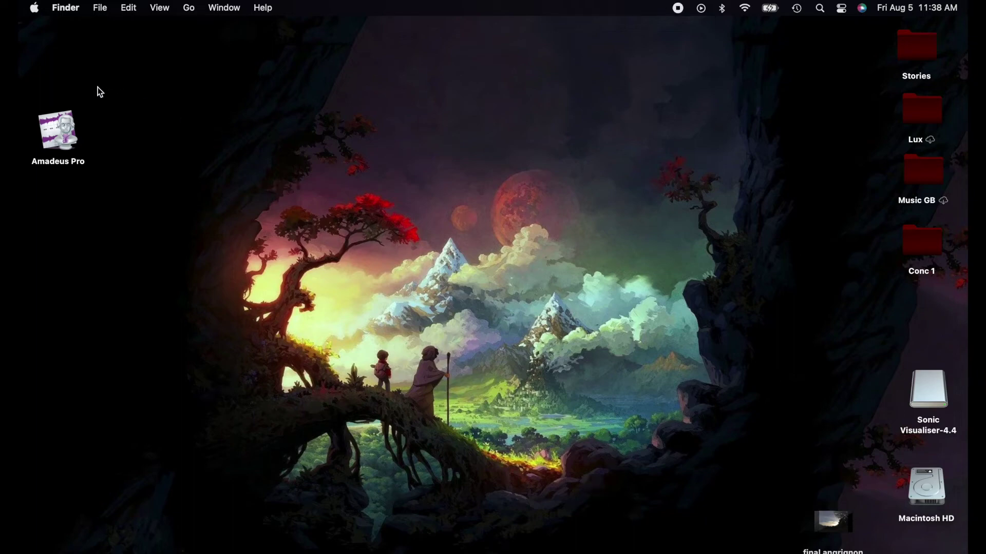
Launch Amadeus Pro and load the final angrignon tl.mp4 file from the desktop into the untitled project
{"action": "double_click", "coordinate": [60, 129]}
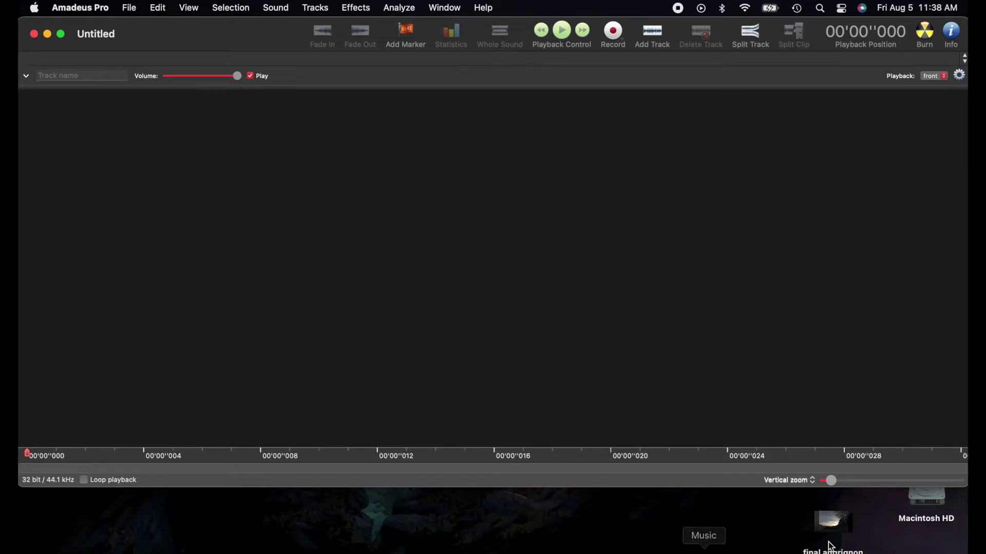
{"action": "left_click_drag", "start_coordinate": [827, 520], "coordinate": [273, 316]}
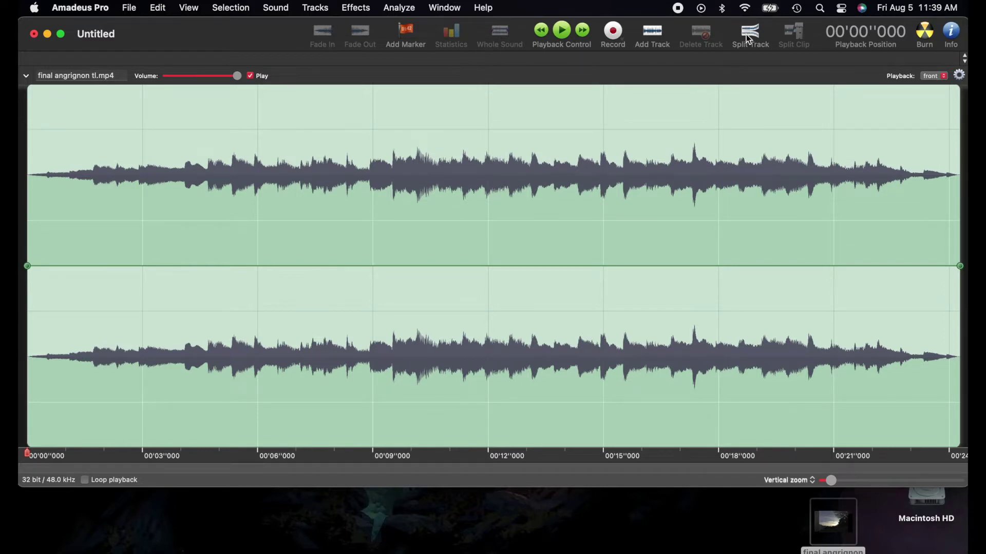
Customize the toolbar by removing the Record item and adding it back before Add Track
{"action": "right_click", "coordinate": [257, 39]}
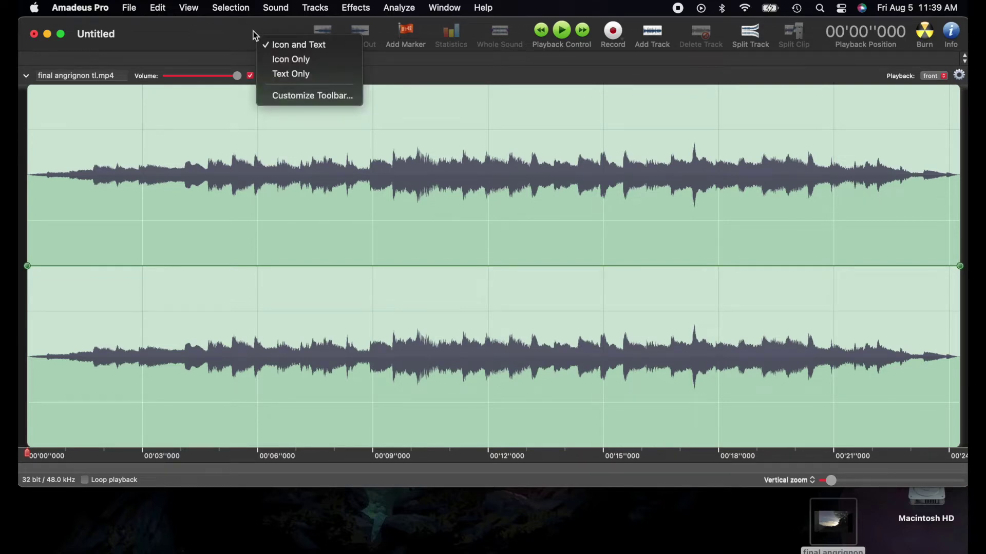
{"action": "left_click", "coordinate": [300, 96]}
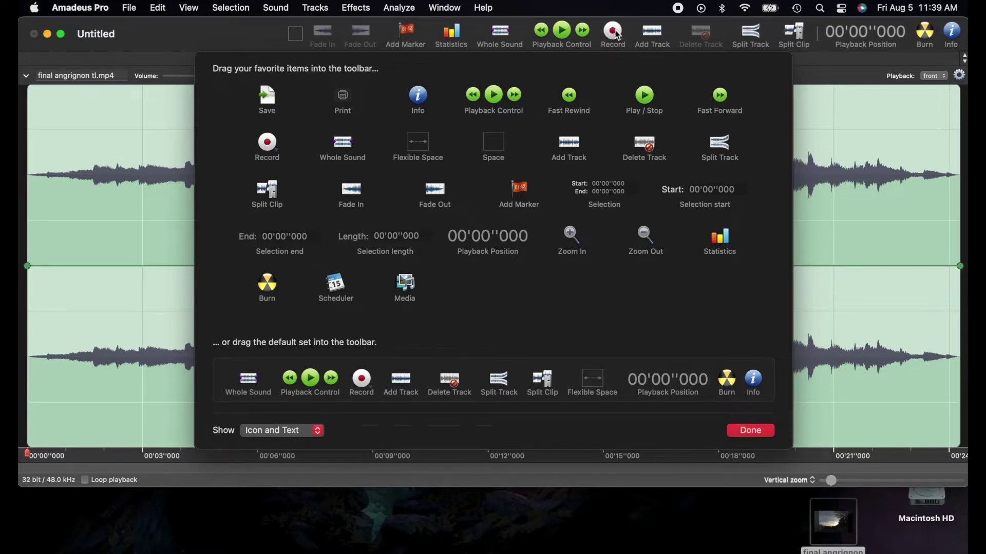
{"action": "left_click_drag", "start_coordinate": [615, 33], "coordinate": [513, 314]}
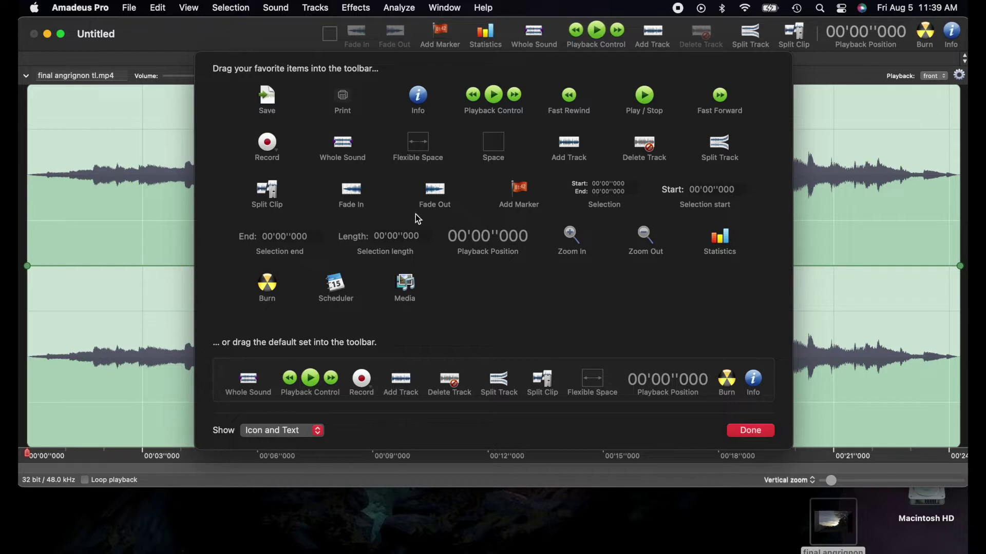
{"action": "left_click_drag", "start_coordinate": [267, 145], "coordinate": [635, 50]}
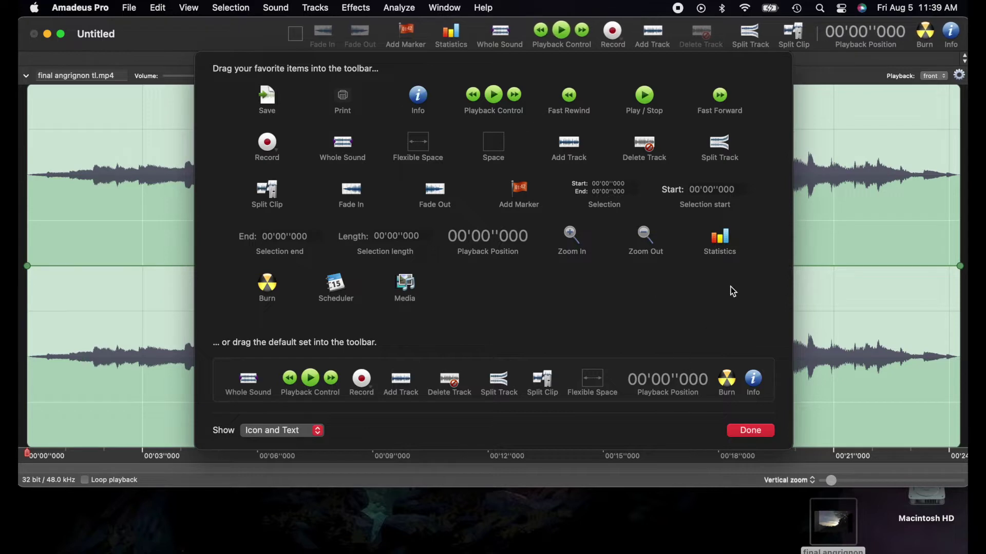
{"action": "left_click", "coordinate": [750, 431]}
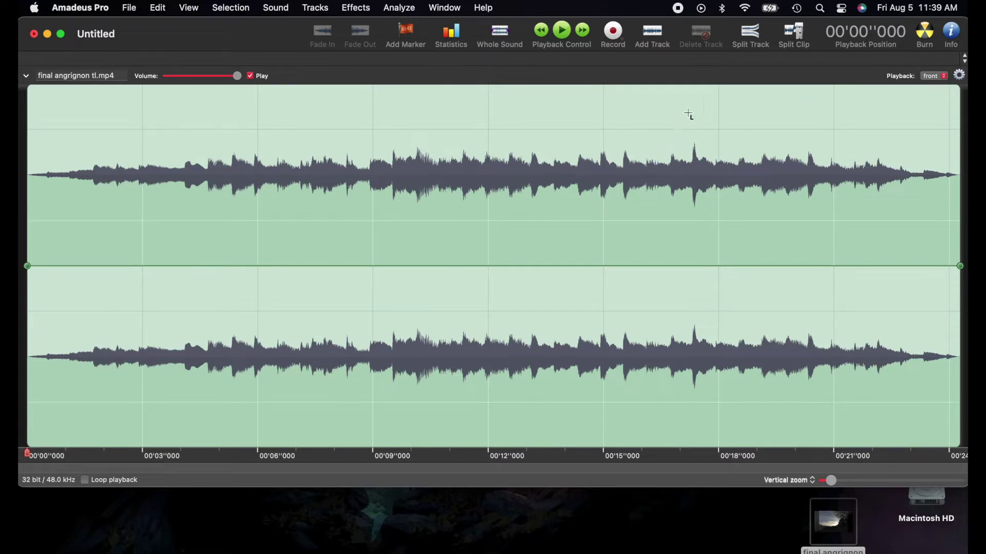
Split the stereo track in two, setting the upper track's playback to front and the lower one's to back
{"action": "left_click", "coordinate": [754, 36]}
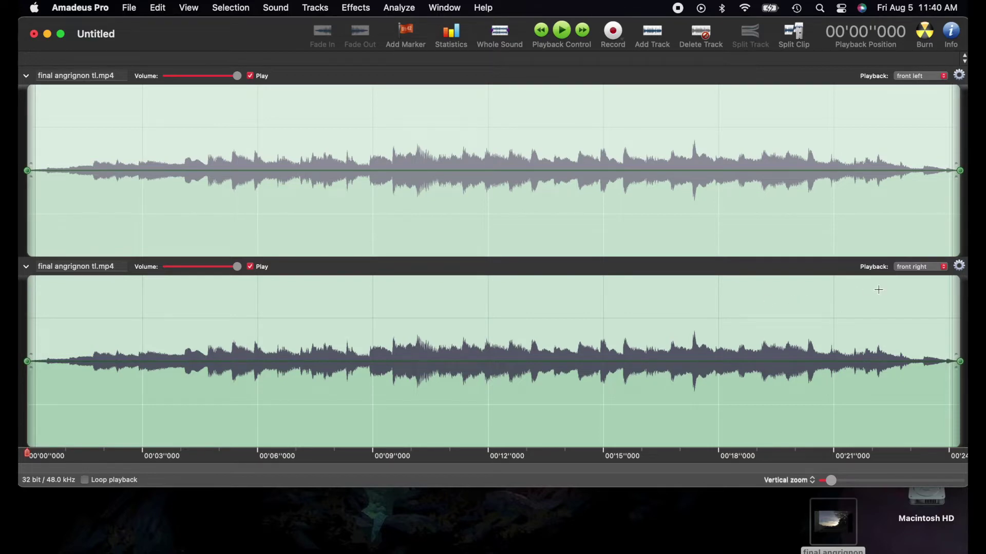
{"action": "left_click", "coordinate": [925, 75]}
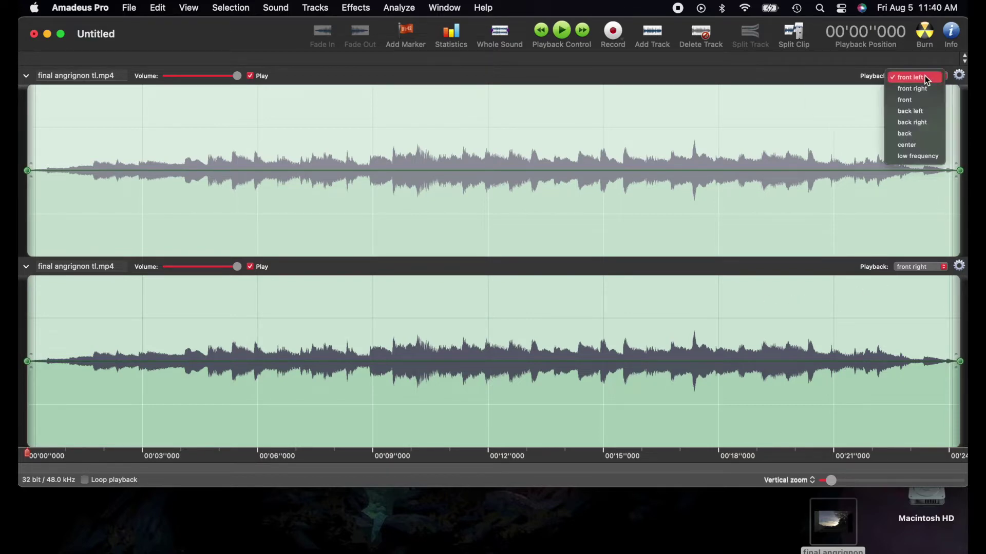
{"action": "left_click", "coordinate": [913, 101]}
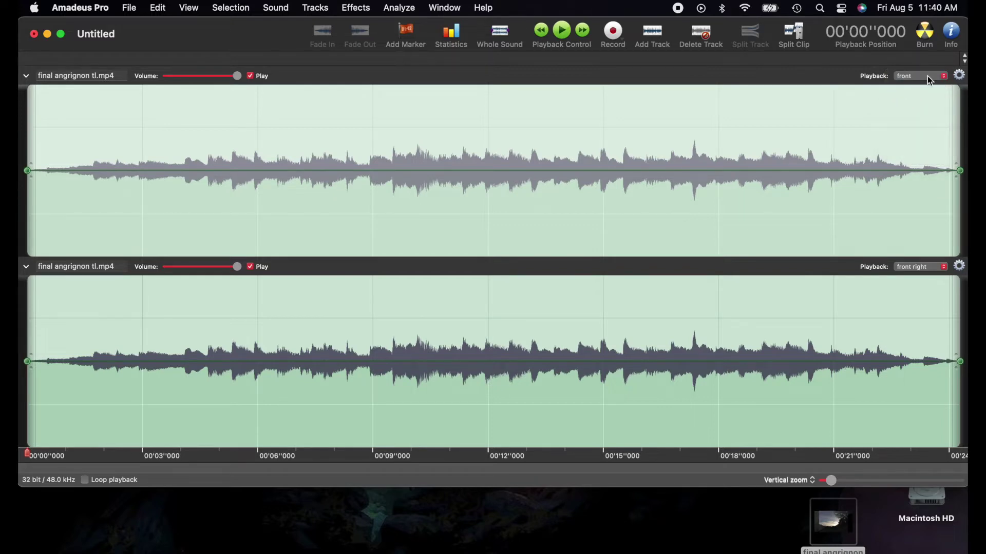
{"action": "left_click", "coordinate": [916, 270]}
{"action": "left_click", "coordinate": [918, 314]}
Rename the upper track as drums and the lower track as piano
{"action": "left_click", "coordinate": [97, 76]}
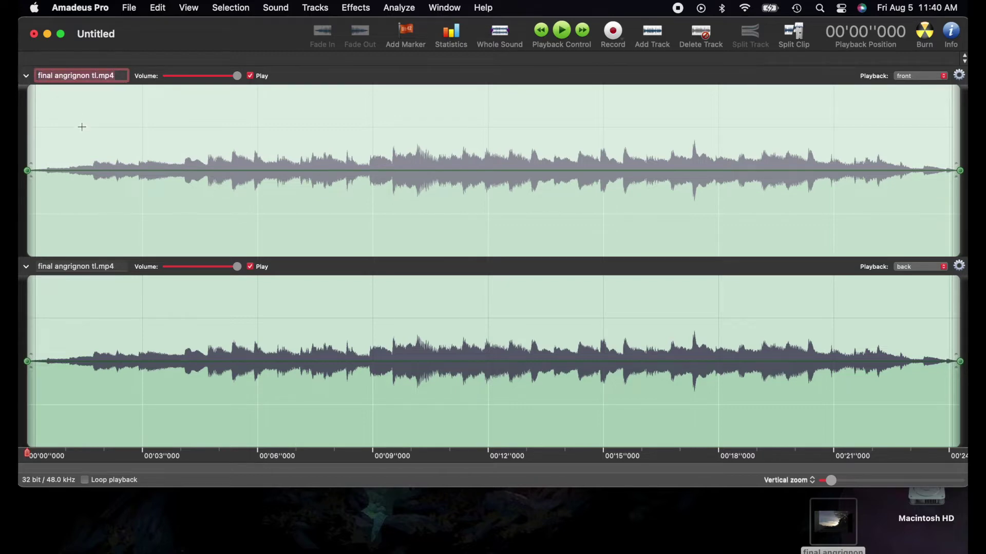
{"action": "key", "text": "super+a"}
{"action": "key", "text": "BackSpace"}
{"action": "type", "text": "drums"}
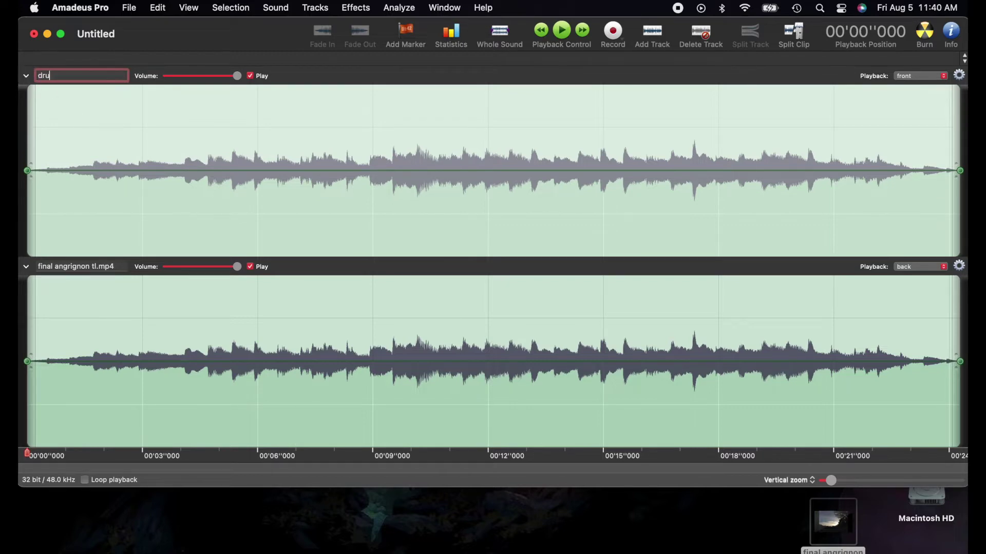
{"action": "left_click", "coordinate": [88, 268]}
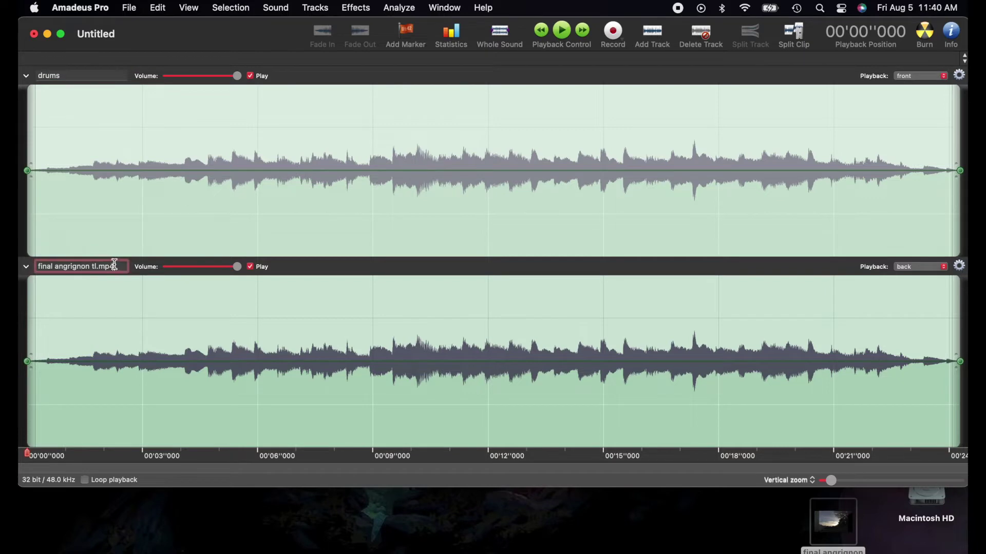
{"action": "key", "text": "super+a"}
{"action": "type", "text": "piano"}
Try out the piano track's volume and playback switch, returning the volume to full
{"action": "left_click", "coordinate": [58, 357]}
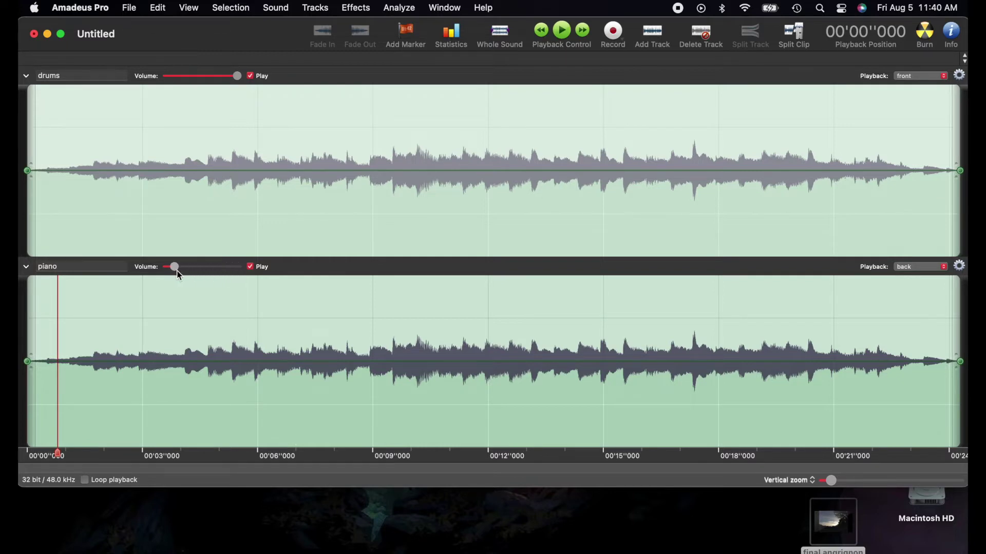
{"action": "left_click_drag", "start_coordinate": [183, 270], "coordinate": [259, 272]}
{"action": "left_click", "coordinate": [251, 267]}
Examine both waveforms at different vertical and horizontal zoom levels
{"action": "mouse_move", "coordinate": [831, 481]}
{"action": "left_mouse_down"}
{"action": "mouse_move", "coordinate": [928, 476]}
{"action": "mouse_move", "coordinate": [848, 486]}
{"action": "mouse_move", "coordinate": [814, 479]}
{"action": "mouse_move", "coordinate": [824, 482]}
{"action": "left_mouse_up"}
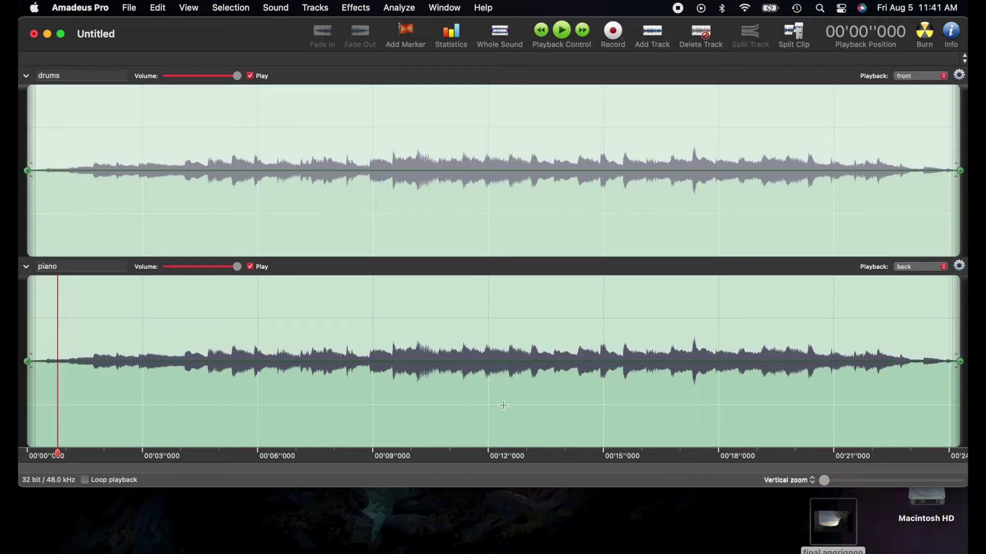
{"action": "left_click", "coordinate": [577, 414]}
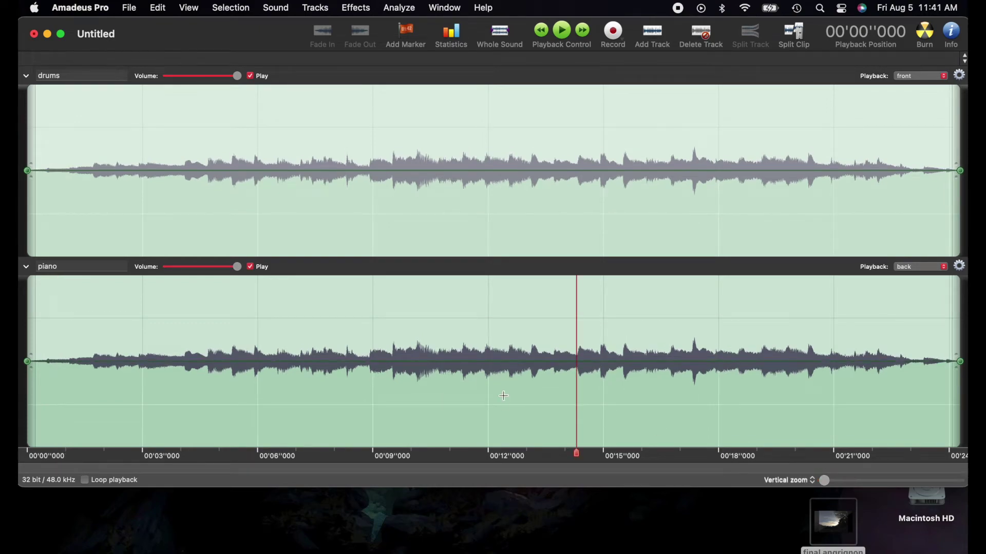
{"action": "scroll", "coordinate": [503, 395], "scroll_direction": "up", "scroll_amount": 10}
{"action": "scroll", "coordinate": [504, 396], "scroll_direction": "up", "scroll_amount": 15}
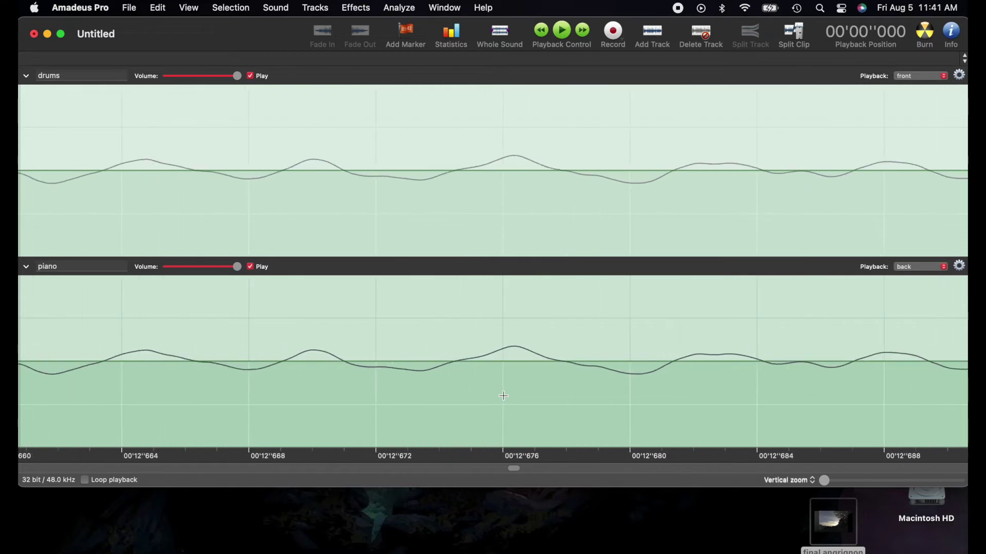
{"action": "left_click_drag", "start_coordinate": [831, 482], "coordinate": [860, 495]}
{"action": "scroll", "coordinate": [711, 381], "scroll_direction": "down", "scroll_amount": 5}
{"action": "scroll", "coordinate": [711, 381], "scroll_direction": "down", "scroll_amount": 15}
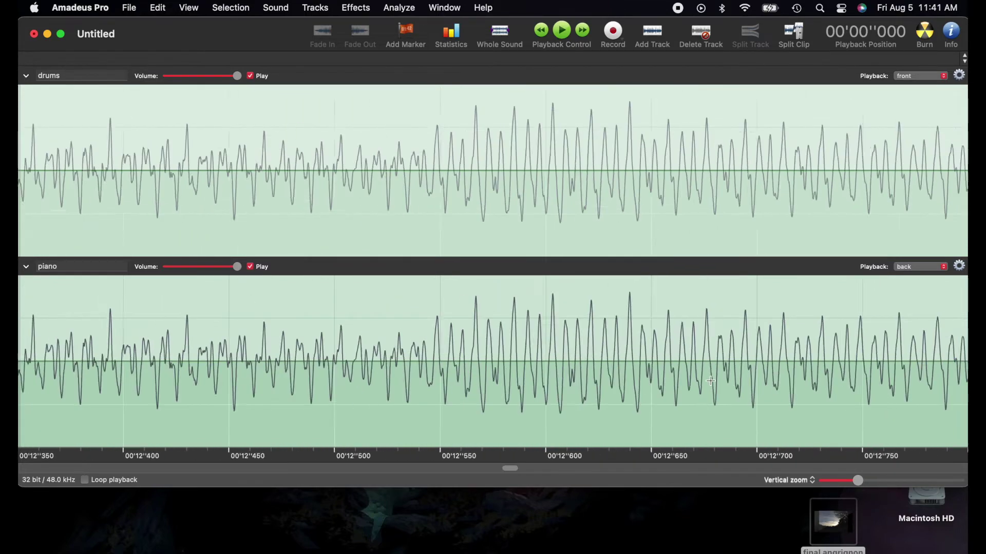
{"action": "scroll", "coordinate": [710, 381], "scroll_direction": "down", "scroll_amount": 10}
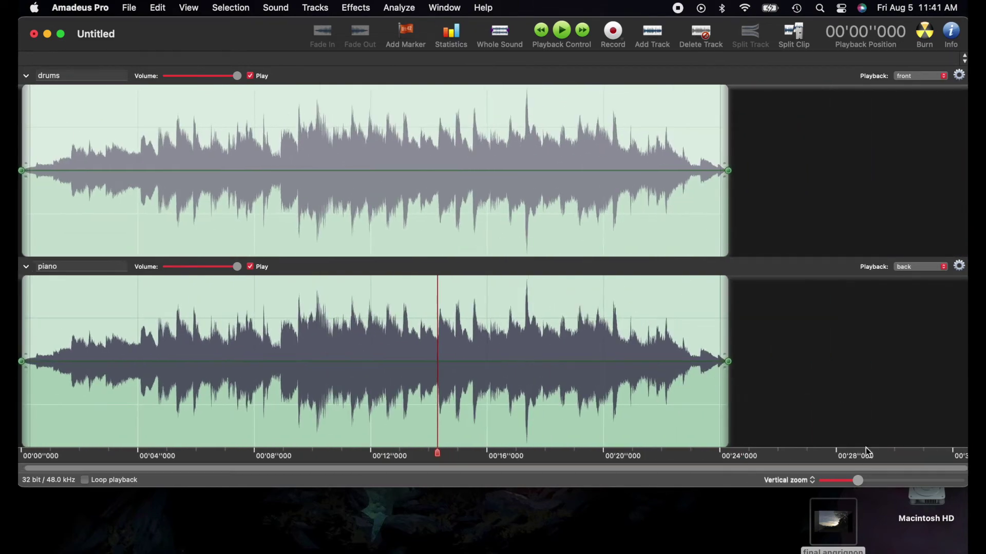
{"action": "left_click_drag", "start_coordinate": [854, 482], "coordinate": [841, 485]}
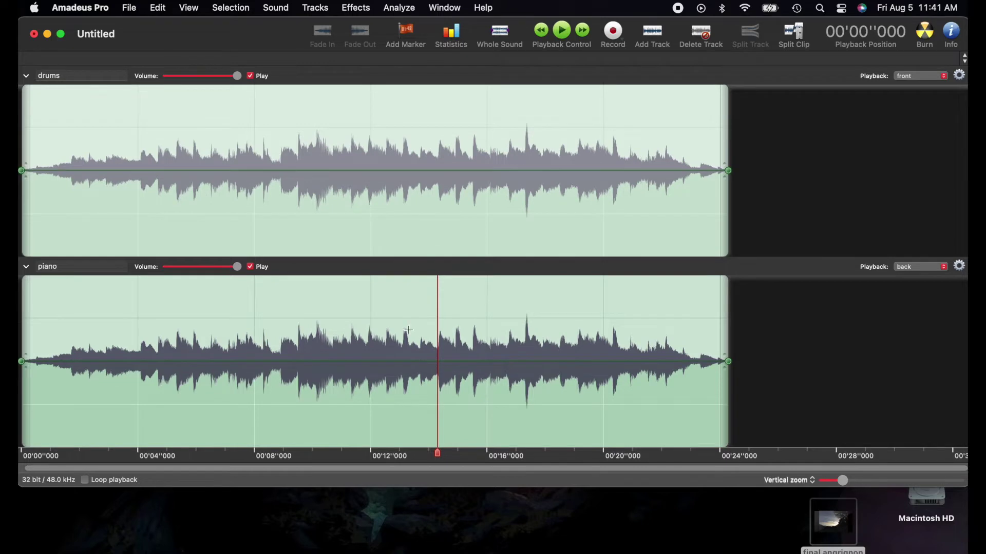
{"action": "scroll", "coordinate": [408, 330], "scroll_direction": "up", "scroll_amount": 3}
{"action": "scroll", "coordinate": [408, 330], "scroll_direction": "left", "scroll_amount": 5}
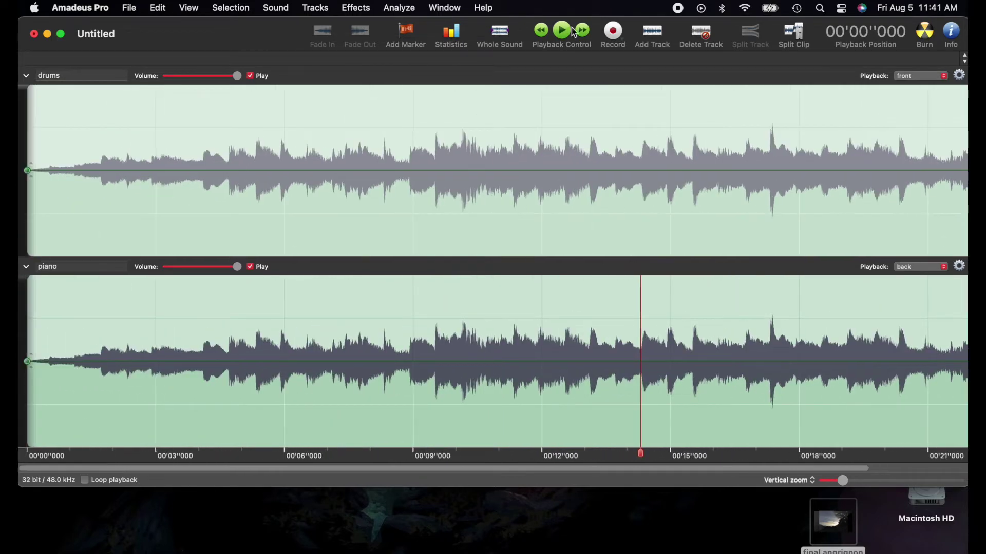
Add an empty track below the piano track, and delete it again
{"action": "left_click", "coordinate": [653, 34]}
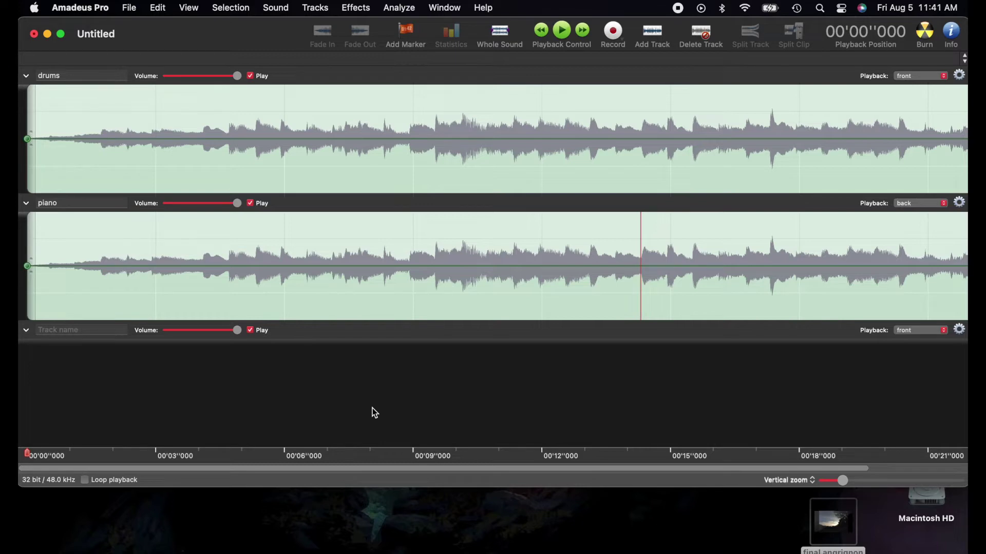
{"action": "right_click", "coordinate": [363, 328]}
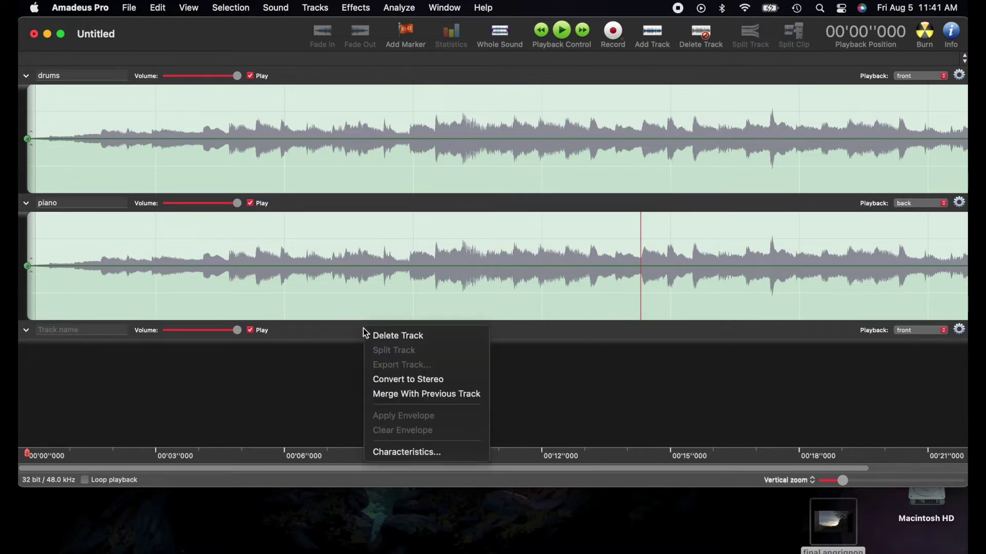
{"action": "left_click", "coordinate": [420, 341]}
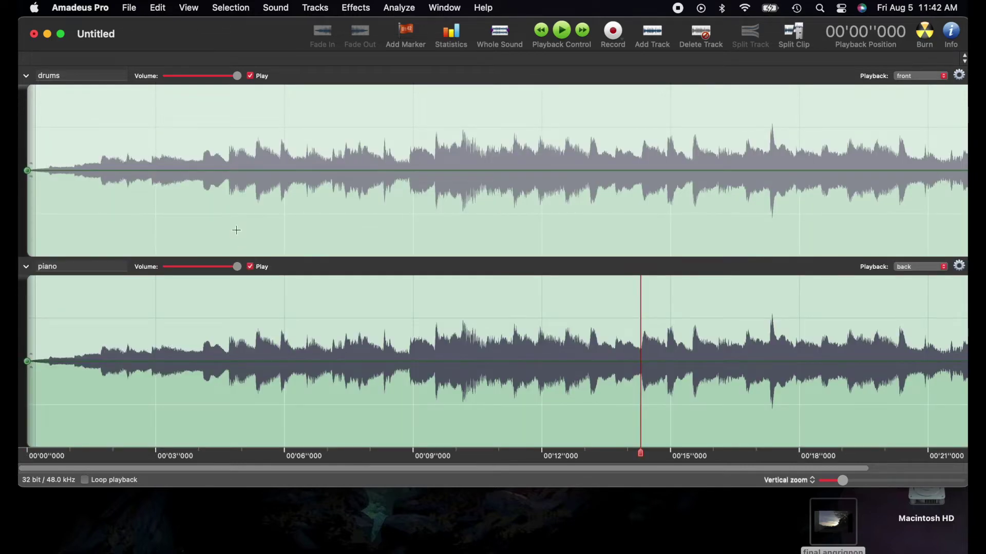
Select the opening of the drums track, and replace it with a selection from about 4.1 to 4.7 seconds
{"action": "left_click", "coordinate": [258, 197]}
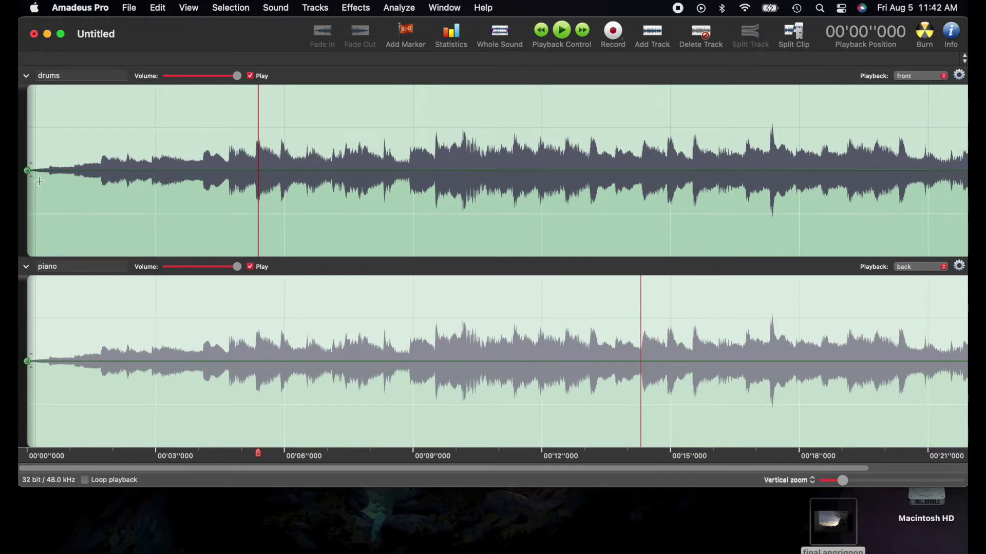
{"action": "left_click_drag", "start_coordinate": [230, 190], "coordinate": [20, 190]}
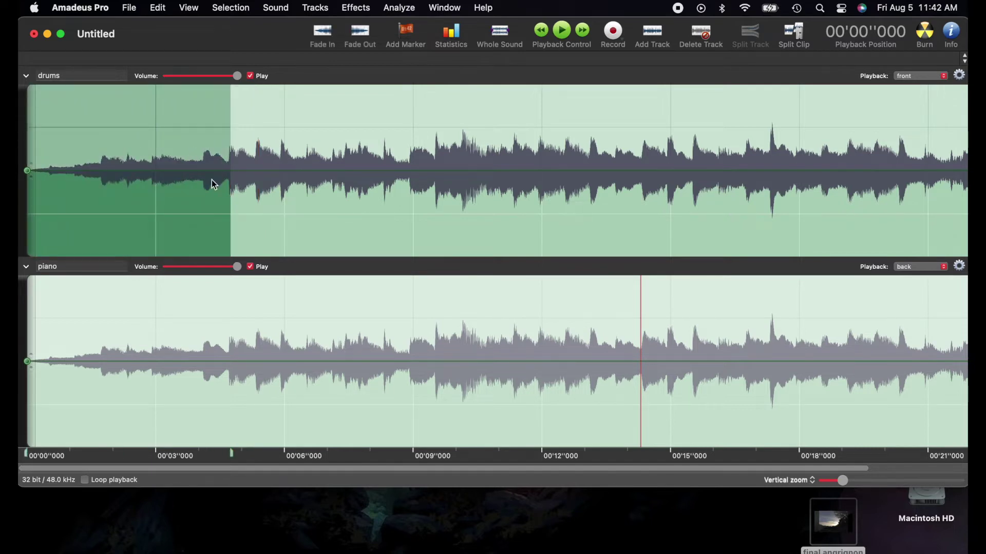
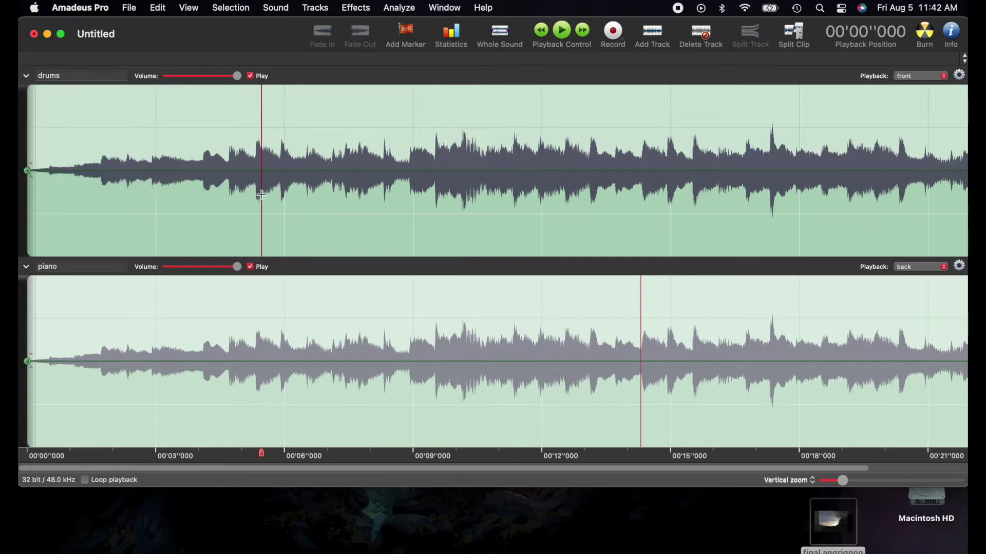
{"action": "left_click_drag", "start_coordinate": [227, 190], "coordinate": [203, 207]}
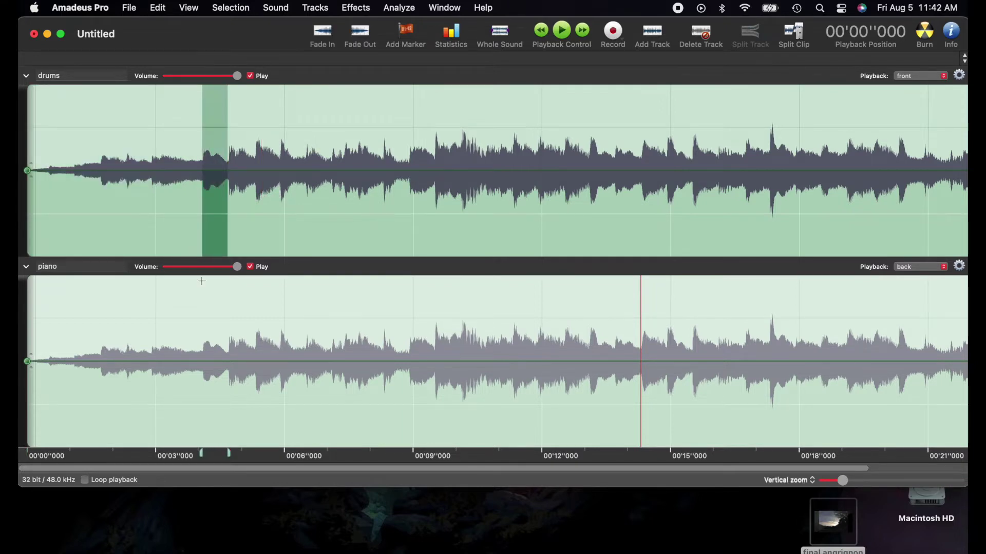
Play the sound from a point on the timeline at about 2.4 seconds
{"action": "left_click", "coordinate": [190, 457]}
{"action": "left_click_drag", "start_coordinate": [149, 456], "coordinate": [128, 456]}
{"action": "key", "text": "space"}
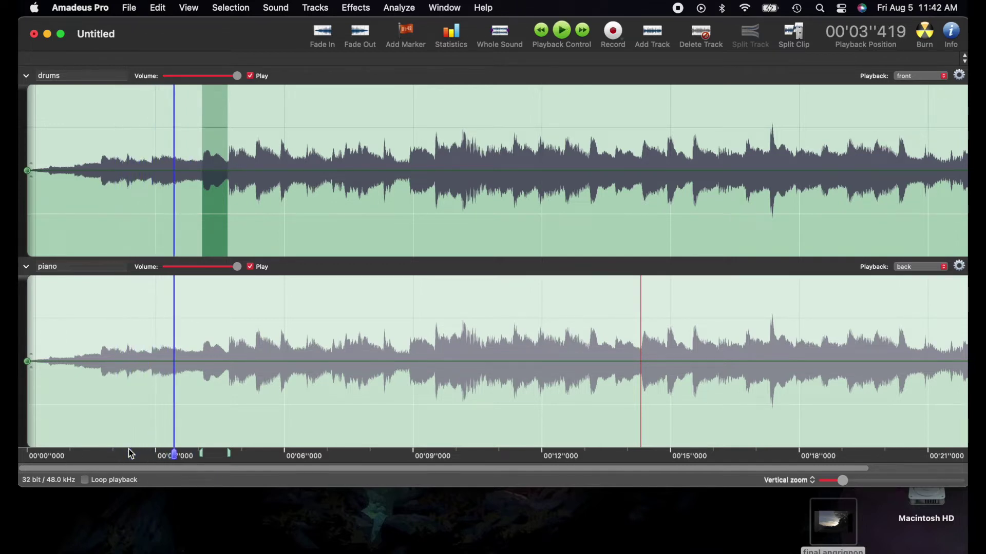
Clear the drums selection and reselect the short section from about 4.1 to 4.7 seconds
{"action": "left_click", "coordinate": [144, 175]}
{"action": "left_click", "coordinate": [166, 206]}
{"action": "left_click", "coordinate": [107, 209]}
{"action": "left_click", "coordinate": [277, 231]}
{"action": "left_click", "coordinate": [188, 218]}
{"action": "left_click_drag", "start_coordinate": [201, 208], "coordinate": [226, 204]}
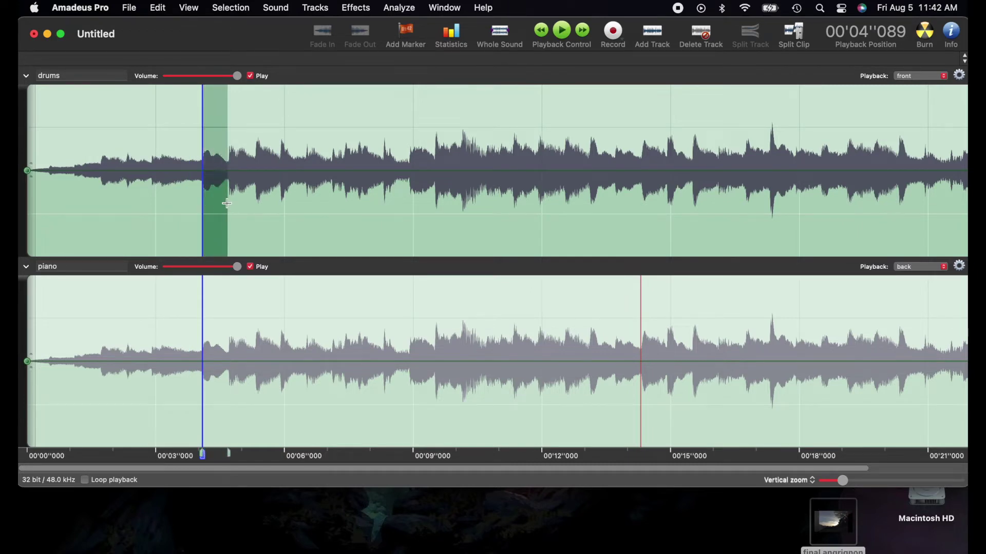
Play the sound from the start of the drums selection, and stop it
{"action": "left_click_drag", "start_coordinate": [195, 459], "coordinate": [199, 457]}
{"action": "key", "text": "space"}
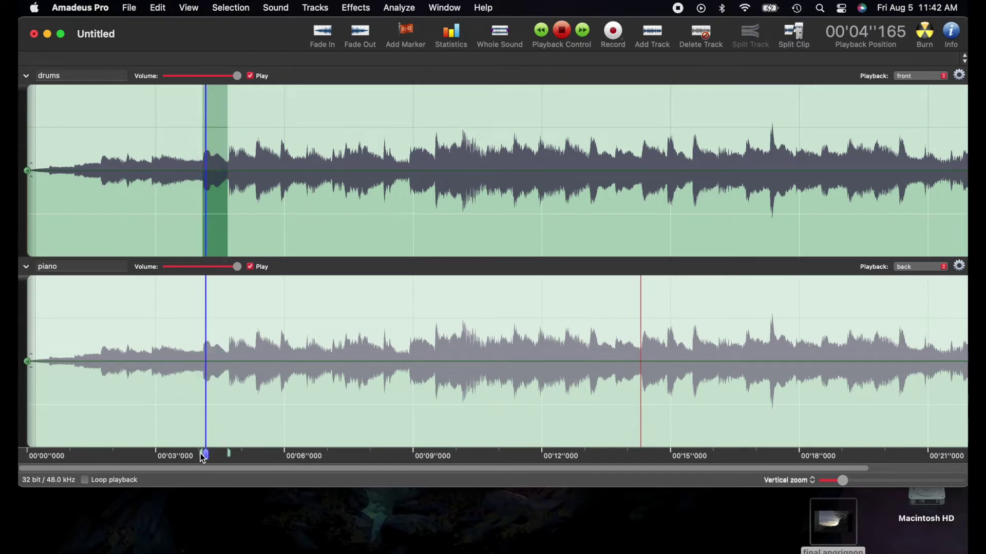
{"action": "key", "text": "space"}
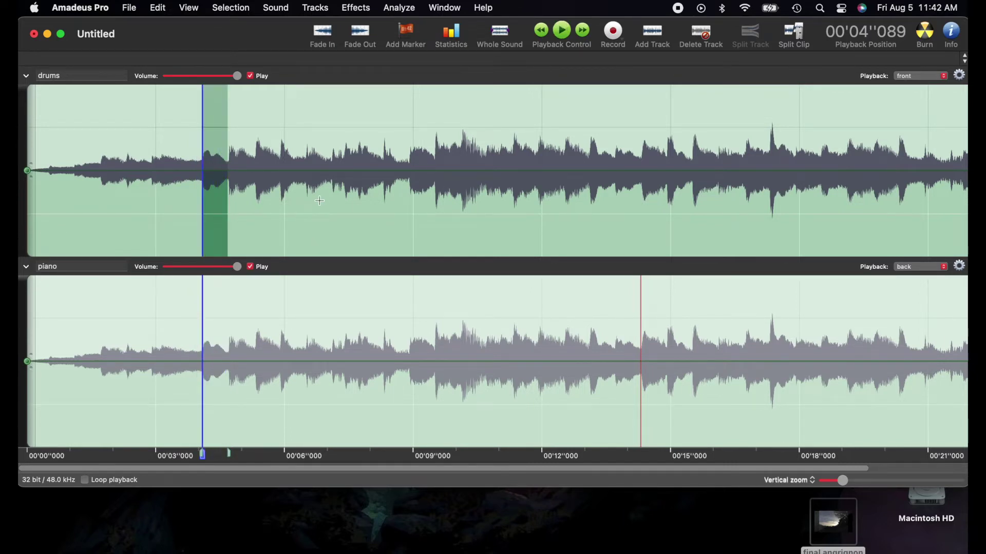
Deselect the drums section and select the short quiet stretch from about 4.1 to 4.6 seconds again
{"action": "left_click", "coordinate": [298, 212]}
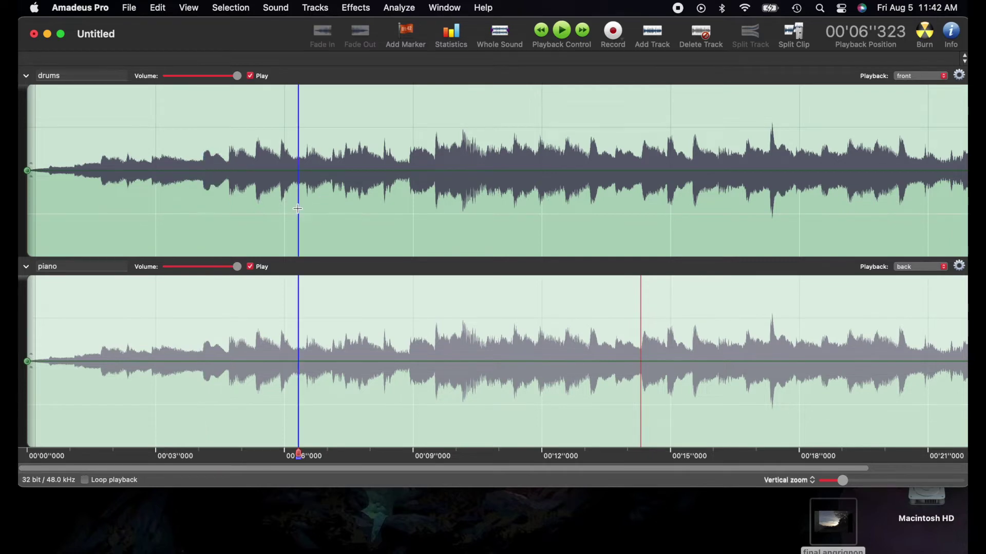
{"action": "left_click", "coordinate": [88, 182]}
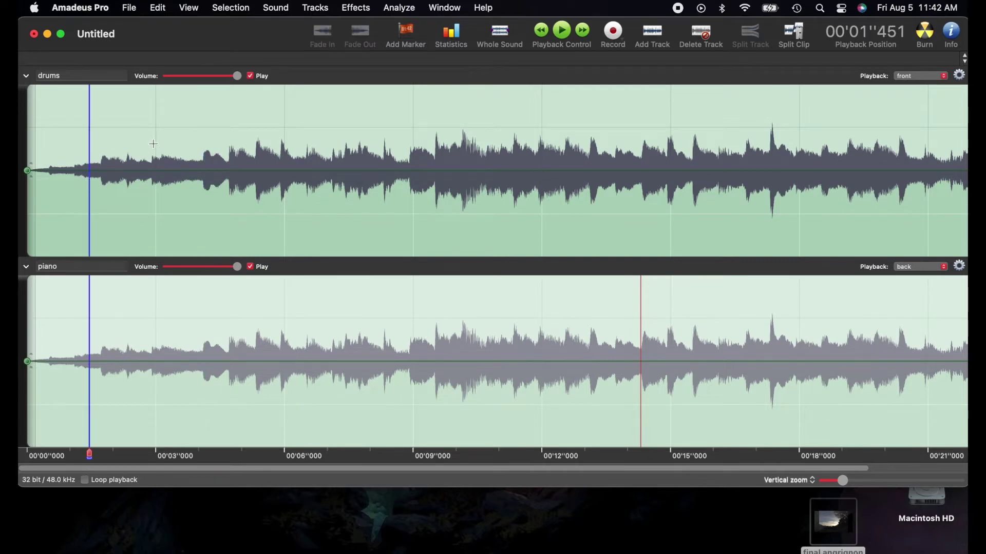
{"action": "left_click", "coordinate": [225, 138]}
{"action": "left_click_drag", "start_coordinate": [216, 138], "coordinate": [201, 138]}
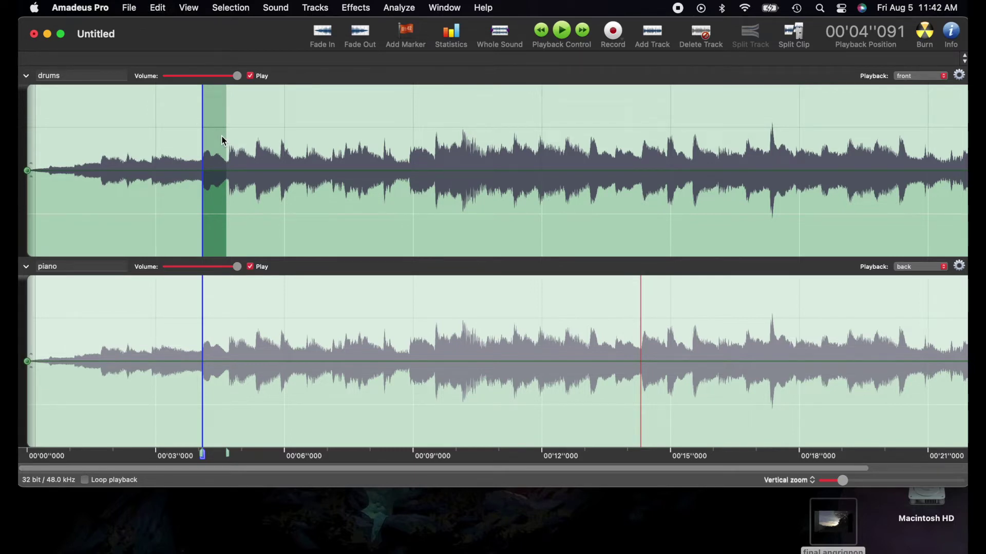
Paste the copied section after the end of the drums audio at about 24.9 seconds and move the new clip against the main clip's end
{"action": "scroll", "coordinate": [389, 161], "scroll_direction": "right", "scroll_amount": 5}
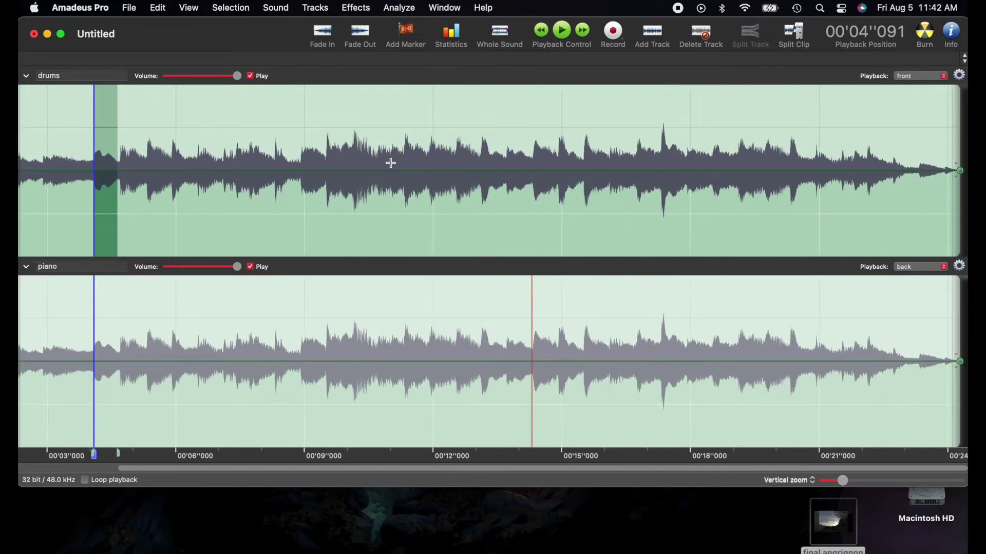
{"action": "scroll", "coordinate": [402, 147], "scroll_direction": "down", "scroll_amount": 3}
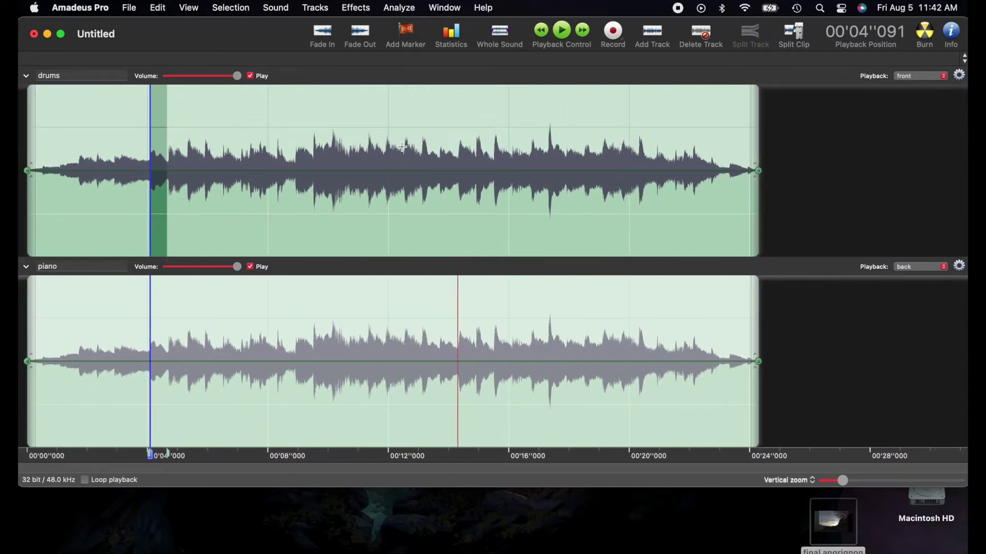
{"action": "left_click", "coordinate": [776, 160]}
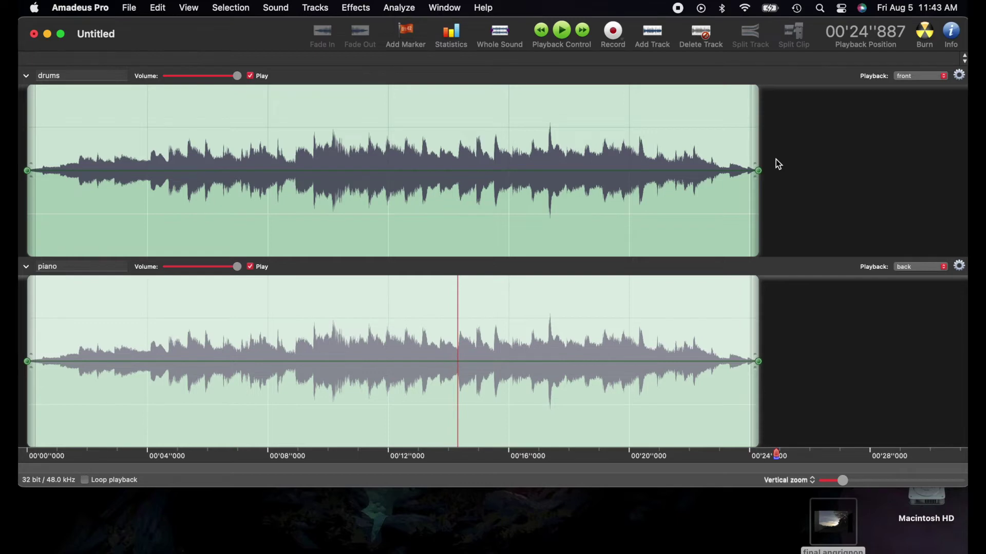
{"action": "key", "text": "super+v"}
{"action": "left_click", "coordinate": [825, 153]}
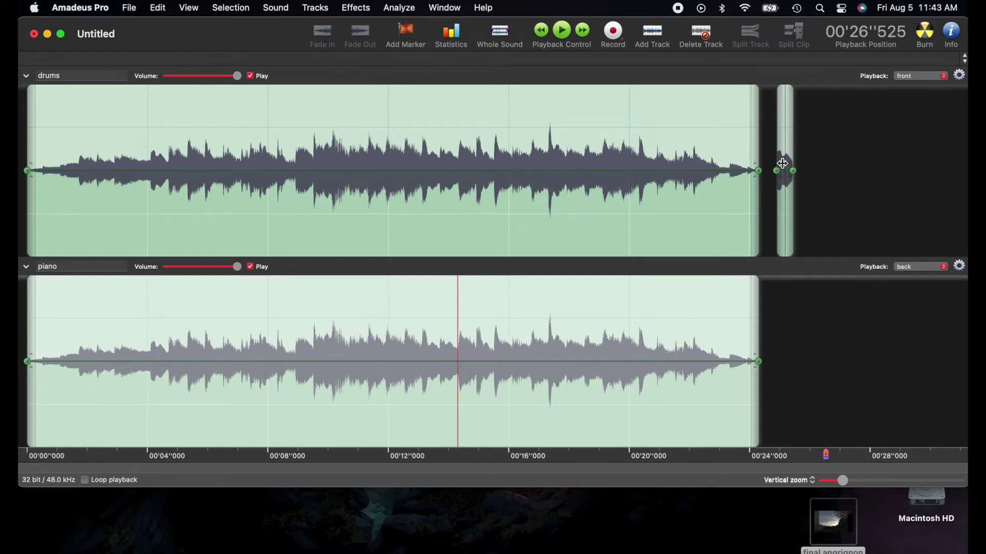
{"action": "left_click_drag", "start_coordinate": [782, 164], "coordinate": [760, 155]}
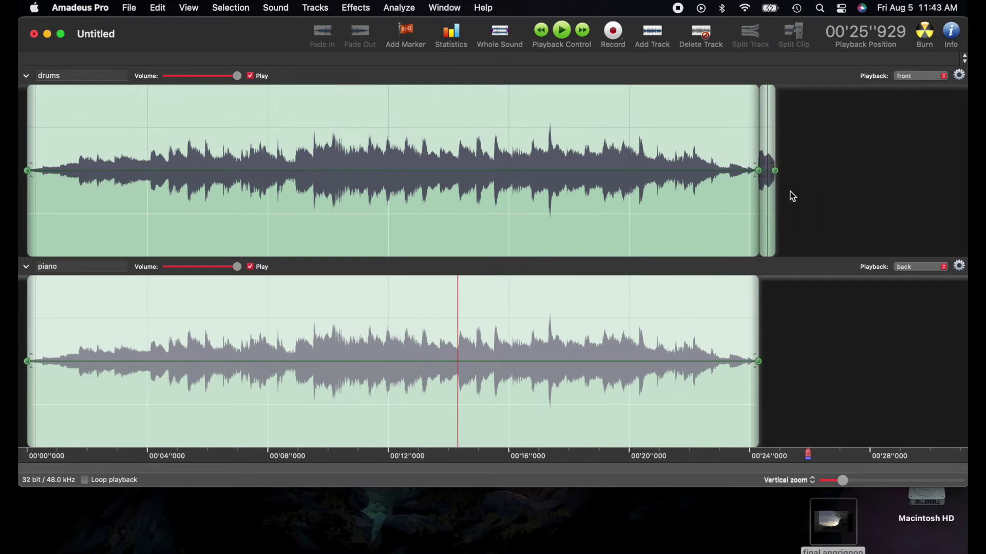
Undo the pasted clip's moves and the paste on the drums track
{"action": "key", "text": "super+z"}
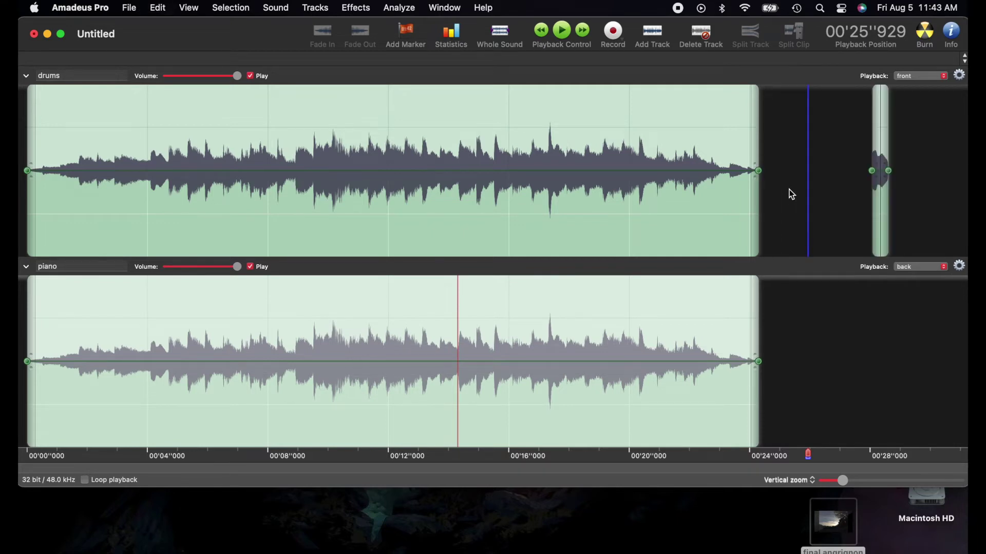
{"action": "key", "text": "super+z"}
{"action": "key", "text": "super+z"}
{"action": "key", "text": "super+z"}
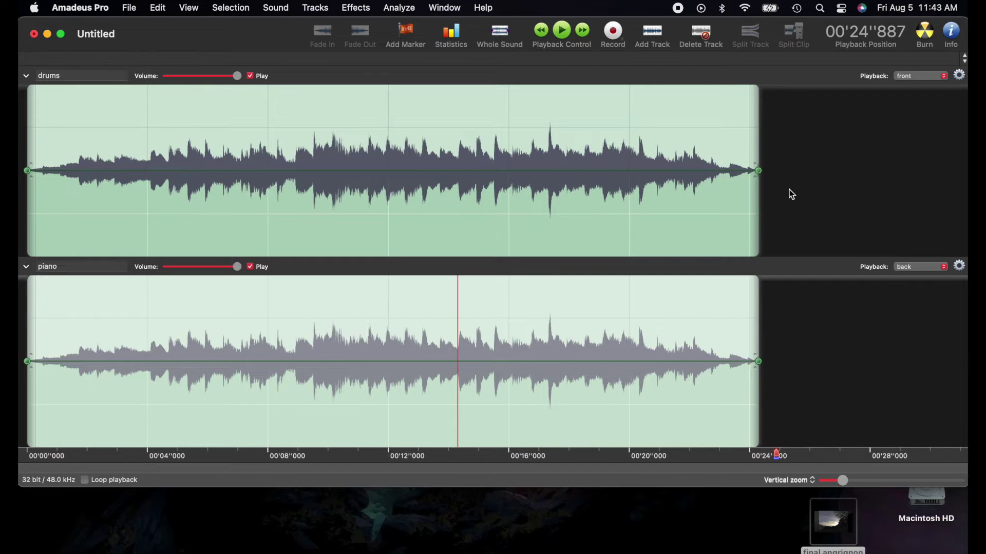
Redo the paste on the drums track and delete the pasted clip
{"action": "key", "text": "super+shift+z"}
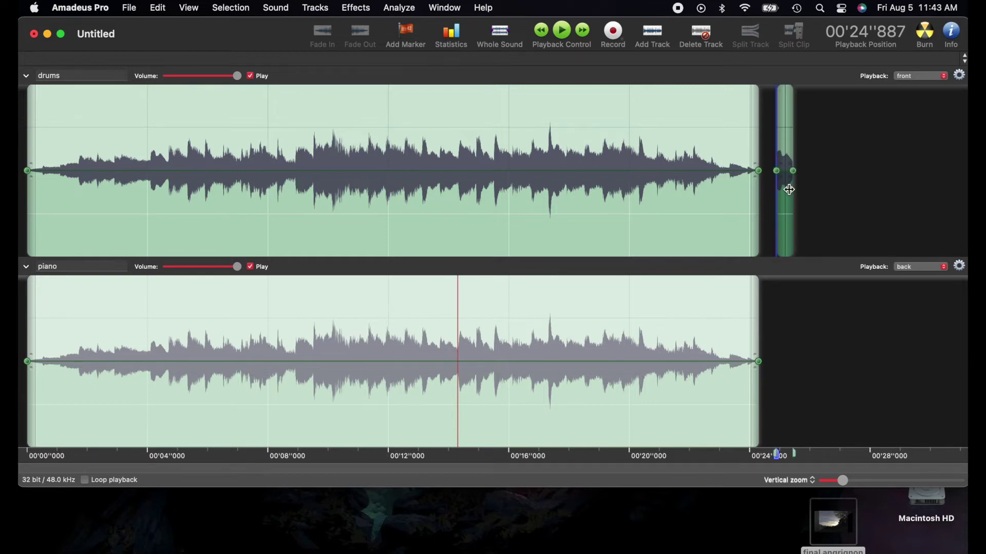
{"action": "left_click", "coordinate": [789, 190]}
{"action": "scroll", "coordinate": [787, 190], "scroll_direction": "up", "scroll_amount": 5}
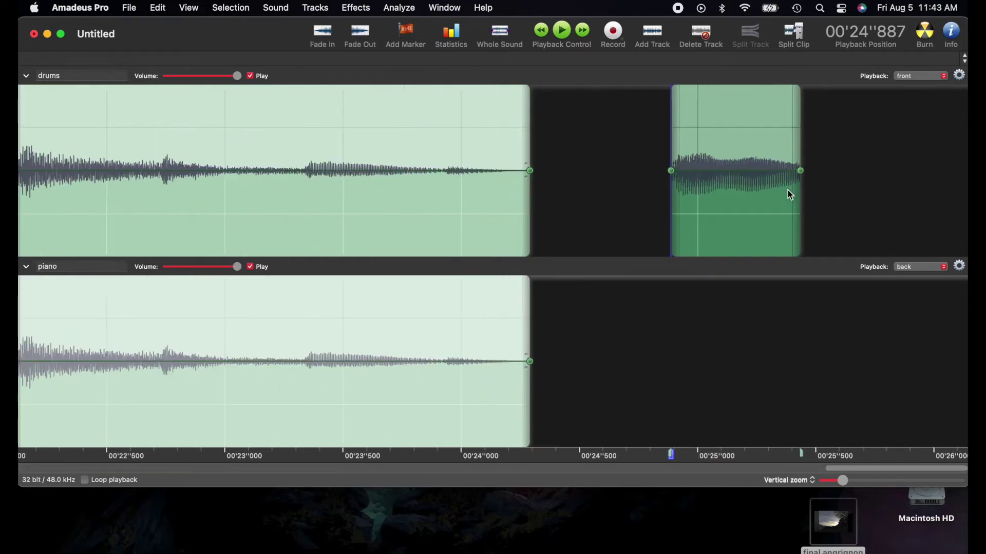
{"action": "left_click", "coordinate": [755, 205]}
{"action": "right_click", "coordinate": [714, 203]}
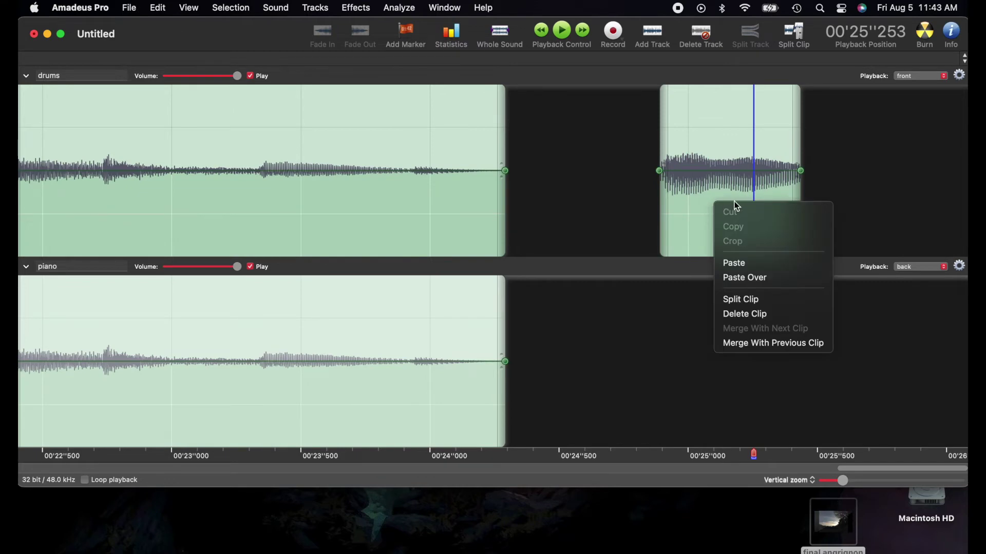
{"action": "left_click", "coordinate": [750, 313]}
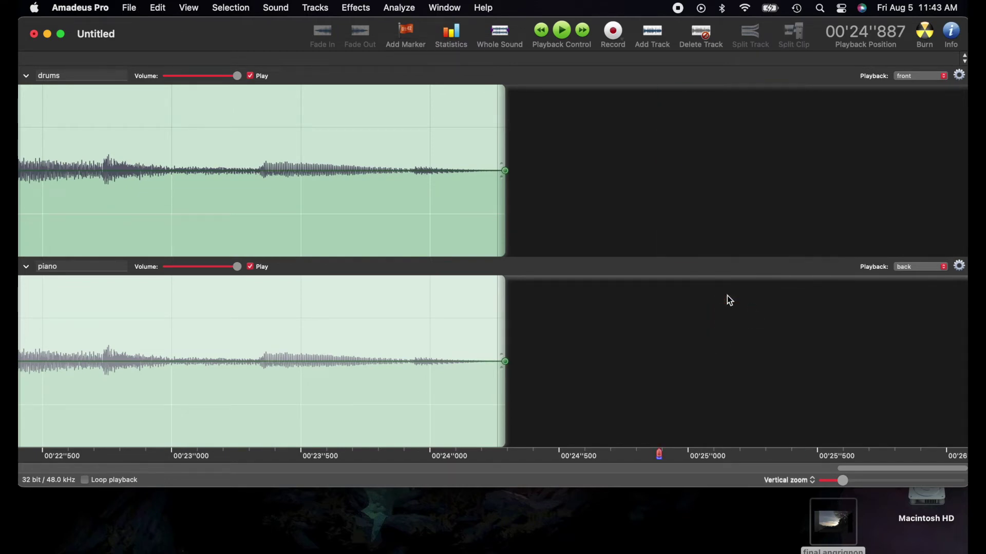
Delete the opening section of the drums track up to about 4.7 seconds, and undo the deletion
{"action": "scroll", "coordinate": [584, 181], "scroll_direction": "down", "scroll_amount": 10}
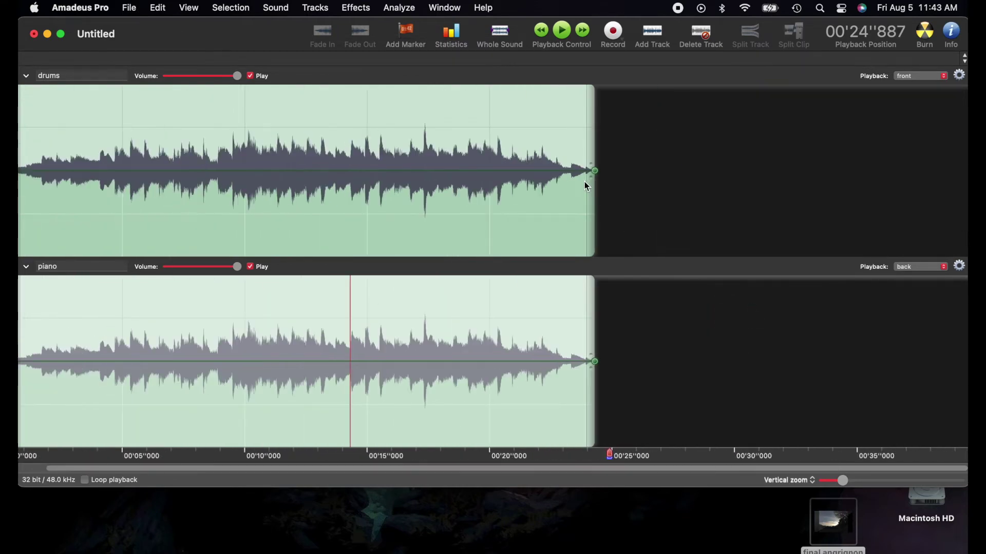
{"action": "scroll", "coordinate": [584, 182], "scroll_direction": "down", "scroll_amount": 4}
{"action": "scroll", "coordinate": [585, 182], "scroll_direction": "up", "scroll_amount": 6}
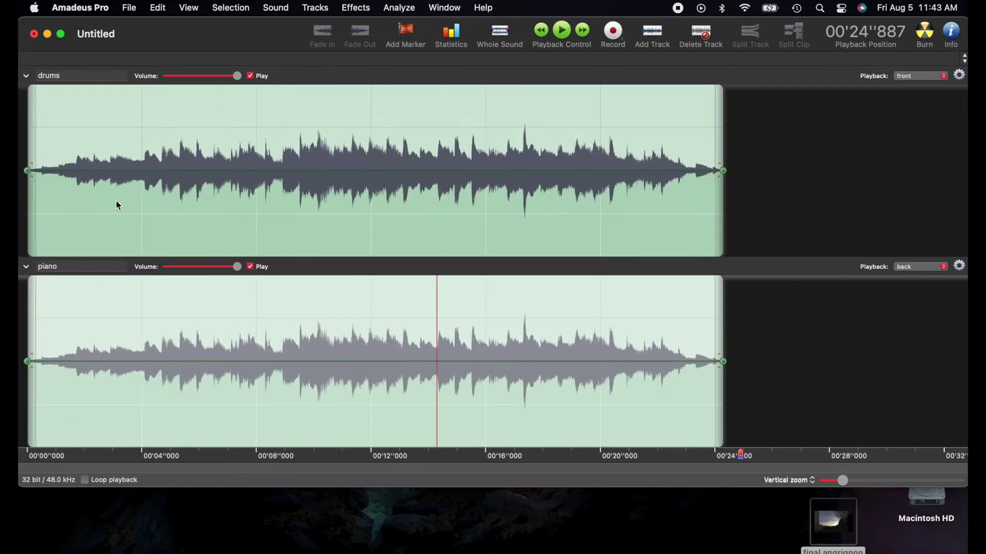
{"action": "left_click_drag", "start_coordinate": [161, 149], "coordinate": [25, 143]}
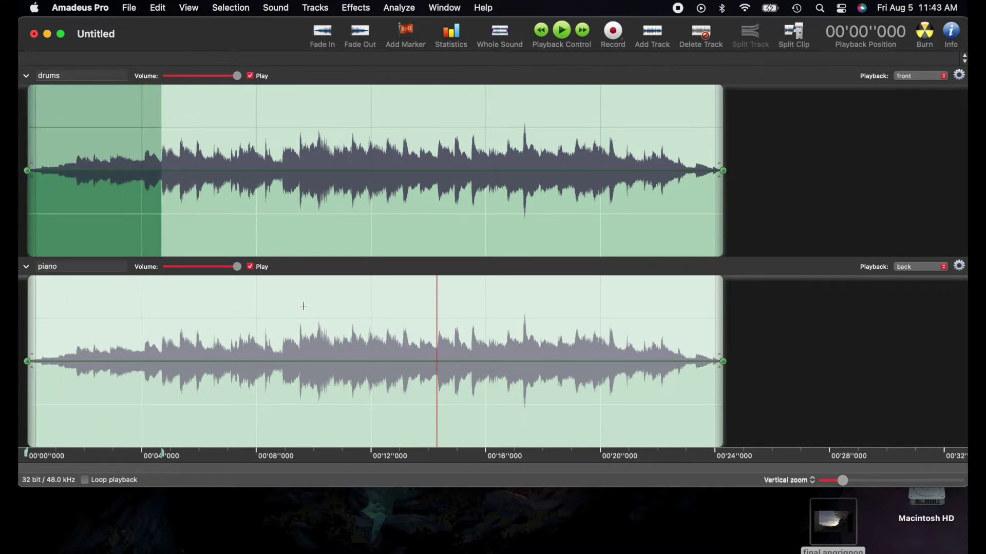
{"action": "key", "text": "Delete"}
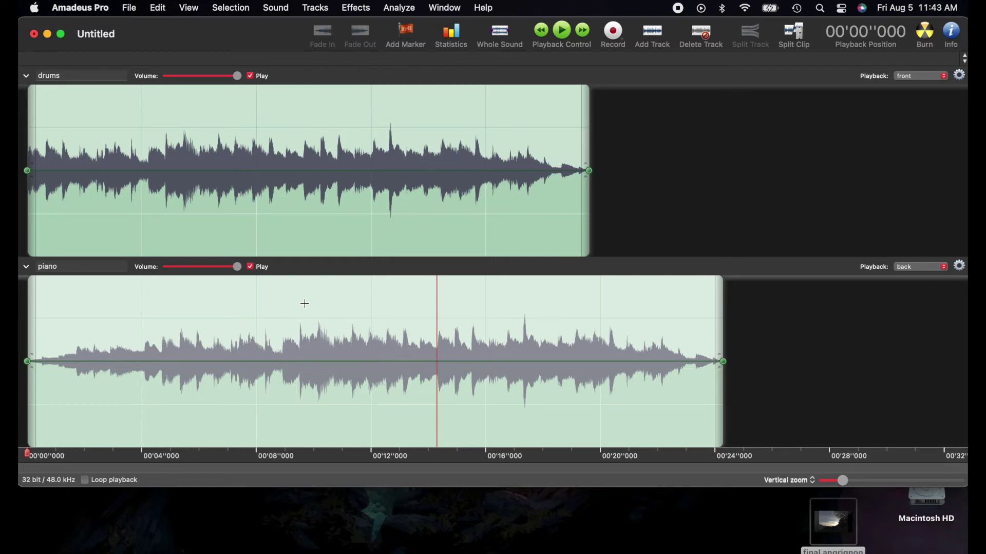
{"action": "key", "text": "super+z"}
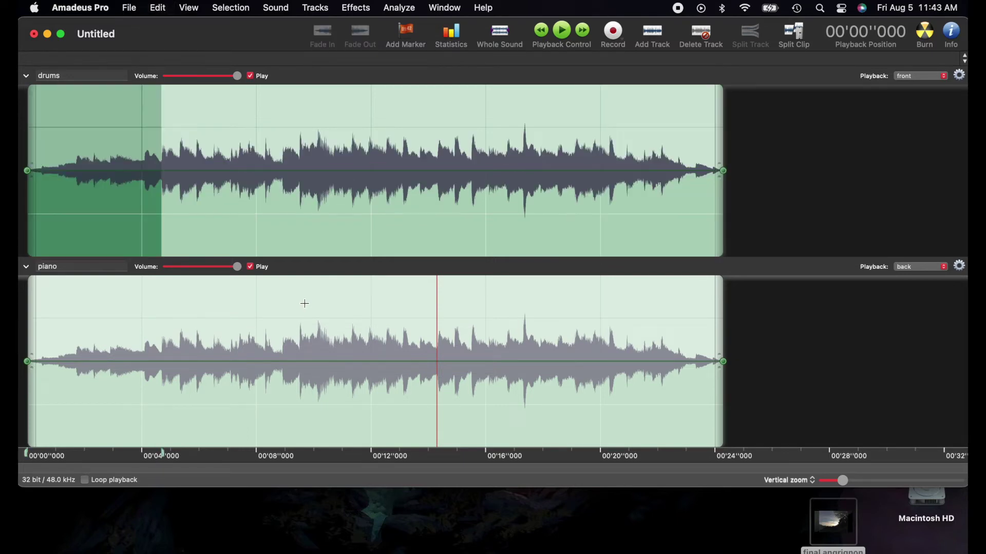
Delete the drums section from about 8.2 to 9.6 seconds, and undo the deletion
{"action": "left_click", "coordinate": [290, 230]}
{"action": "left_click_drag", "start_coordinate": [301, 198], "coordinate": [263, 194]}
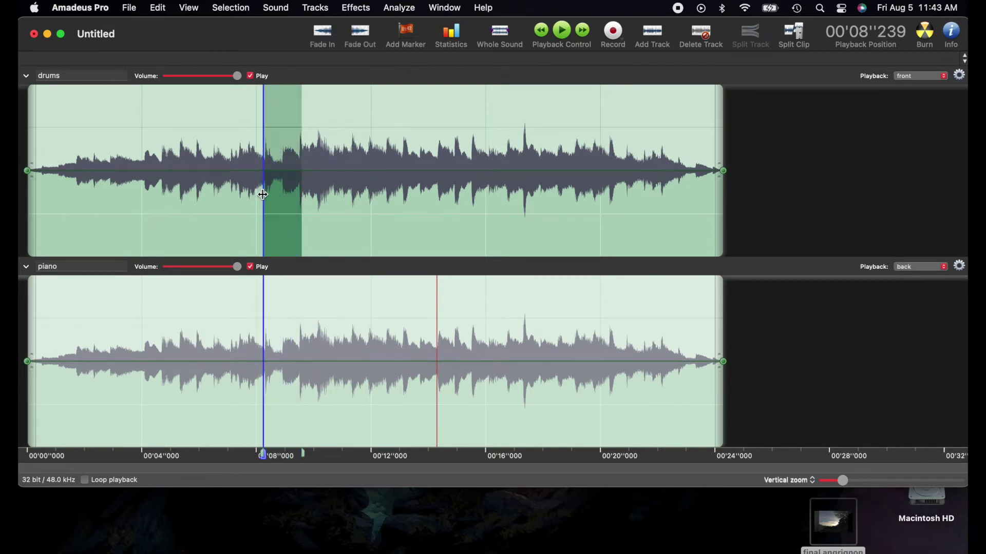
{"action": "key", "text": "Delete"}
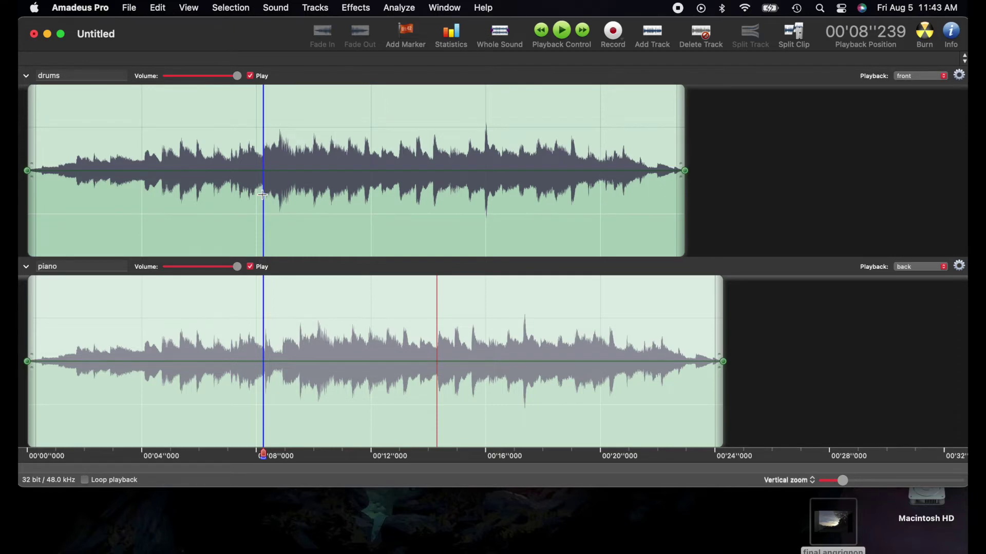
{"action": "key", "text": "super+z"}
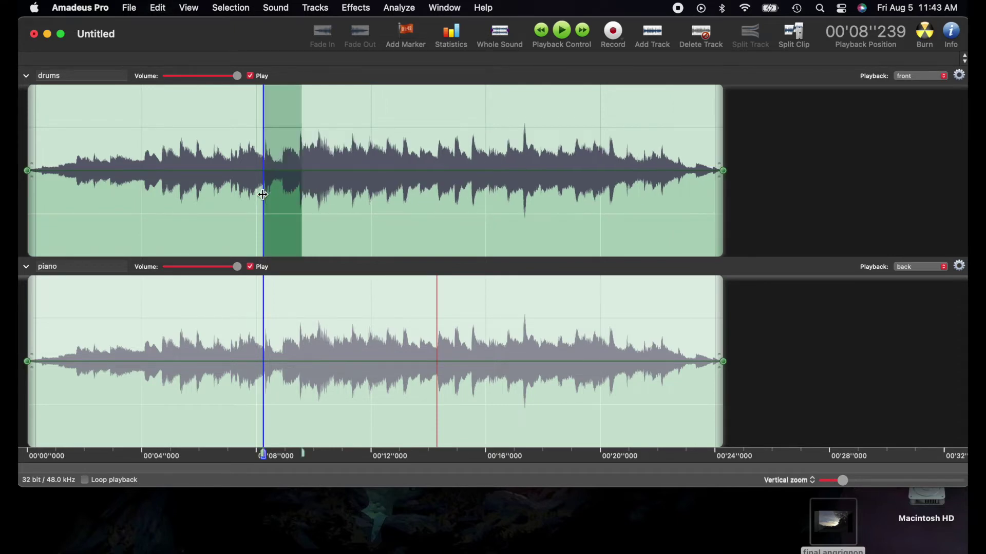
Split the drums clip at about 8.3 seconds and again at about 8.9 seconds
{"action": "left_click", "coordinate": [315, 168]}
{"action": "key", "text": "super+equal"}
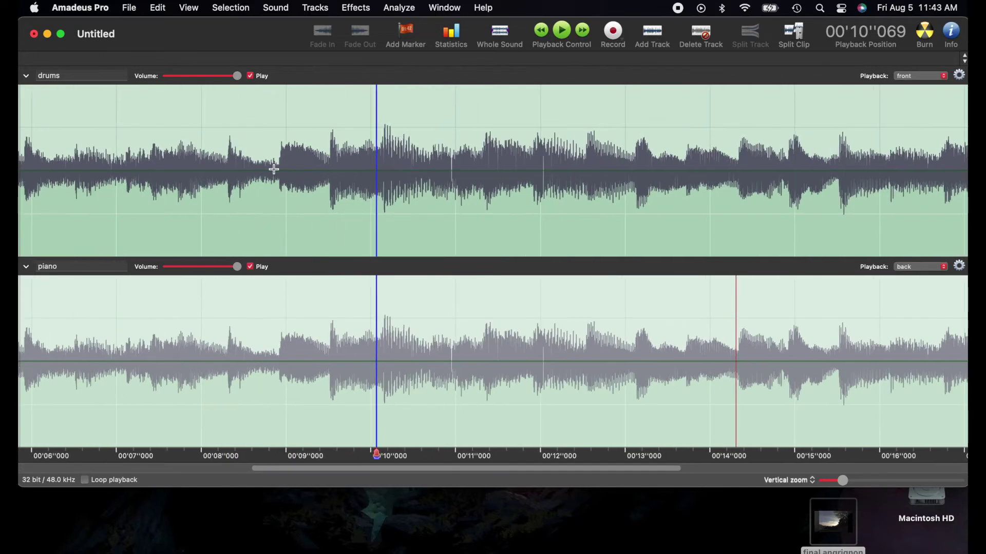
{"action": "left_click", "coordinate": [226, 154]}
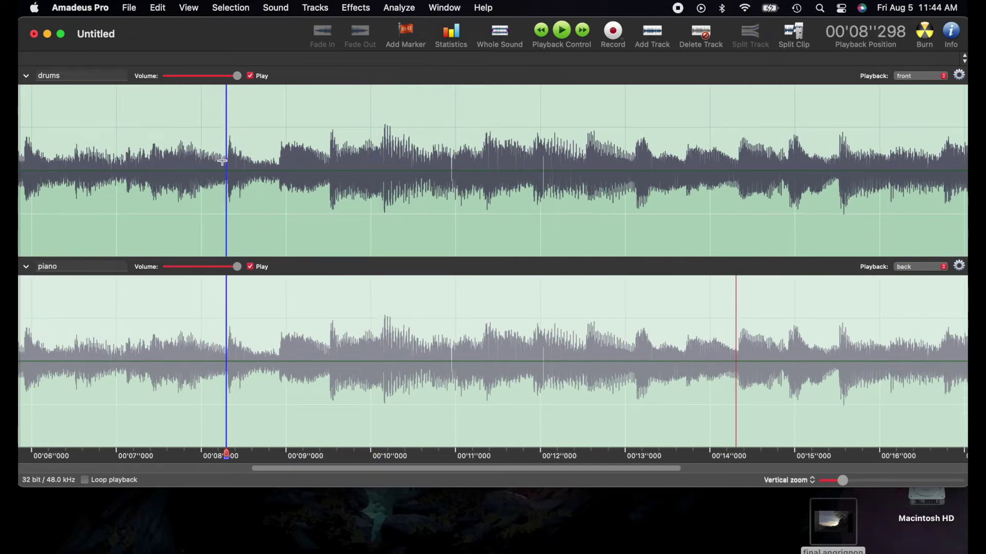
{"action": "left_click", "coordinate": [793, 32]}
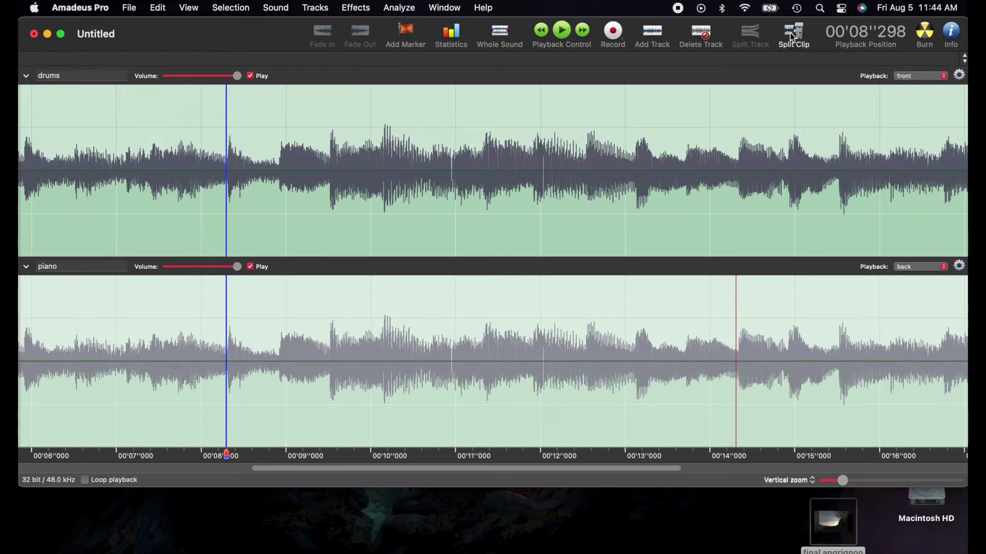
{"action": "left_click", "coordinate": [277, 141]}
{"action": "right_click", "coordinate": [277, 140]}
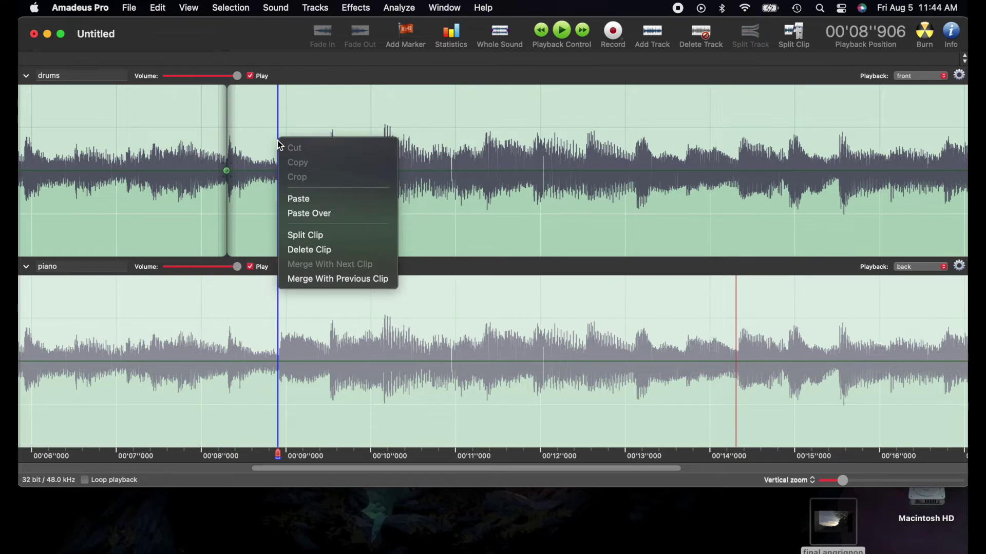
{"action": "left_click", "coordinate": [318, 237]}
Delete the contents of the short drums clip between the two splits, and undo the deletion and the splits
{"action": "left_click", "coordinate": [250, 212]}
{"action": "key", "text": "super+a"}
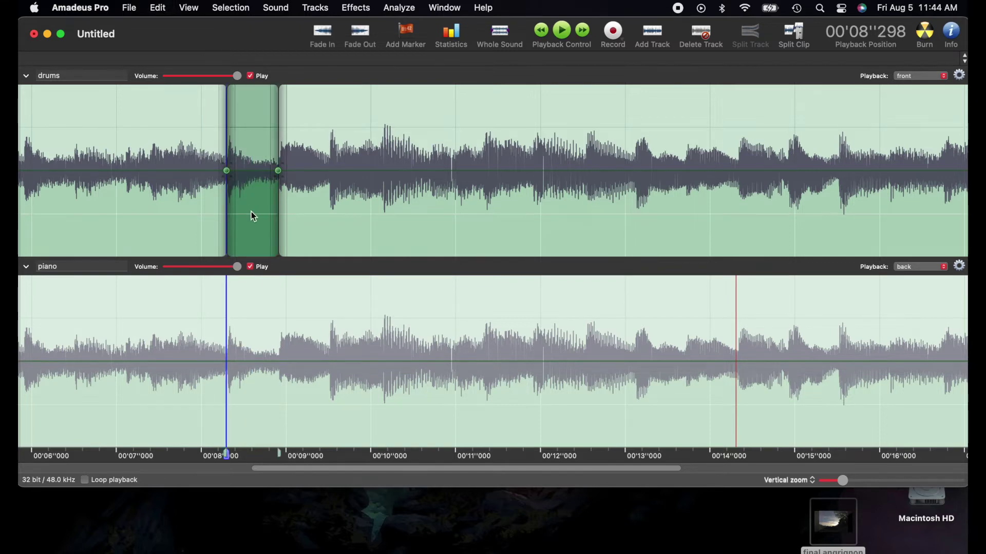
{"action": "key", "text": "BackSpace"}
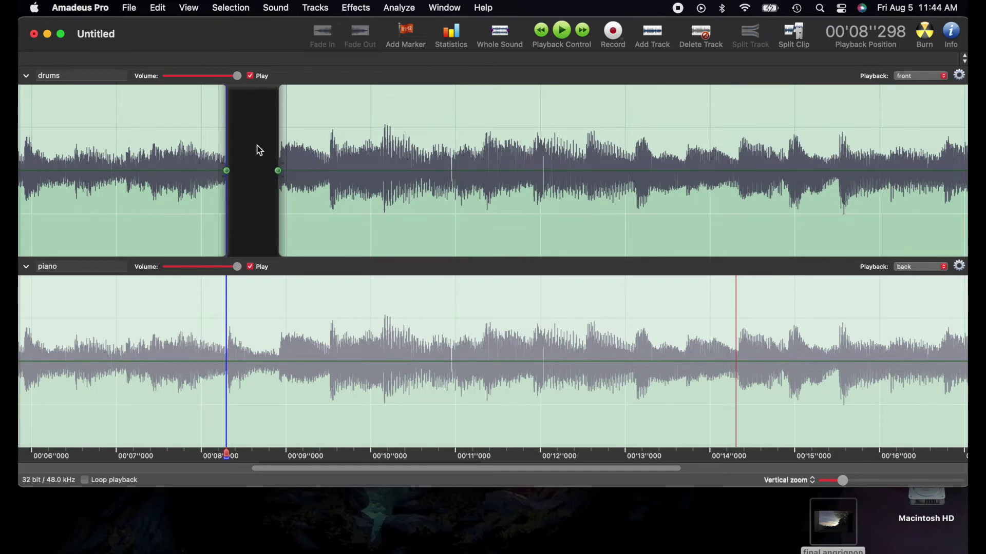
{"action": "key", "text": "super+z"}
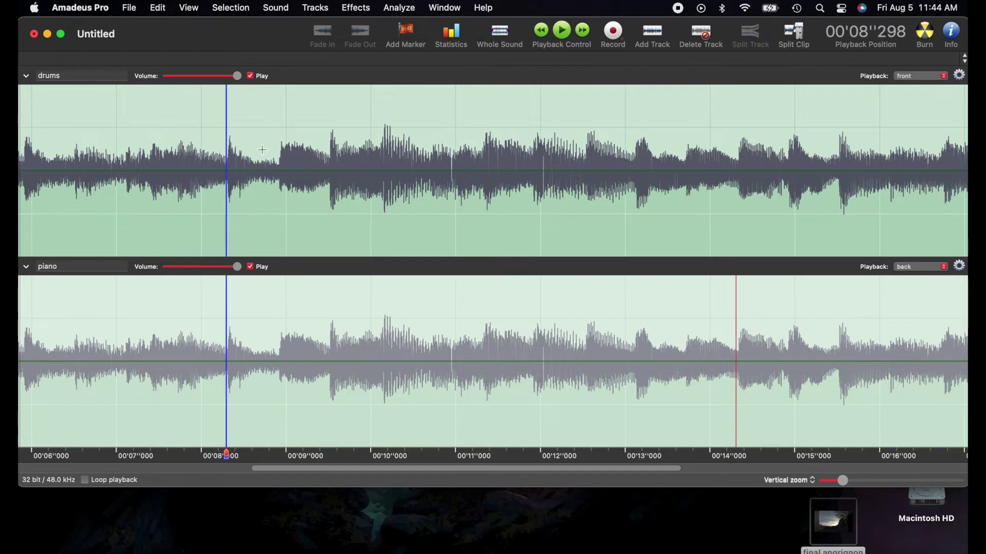
Split the drums clip at about 16.7 seconds
{"action": "key", "text": "super+minus"}
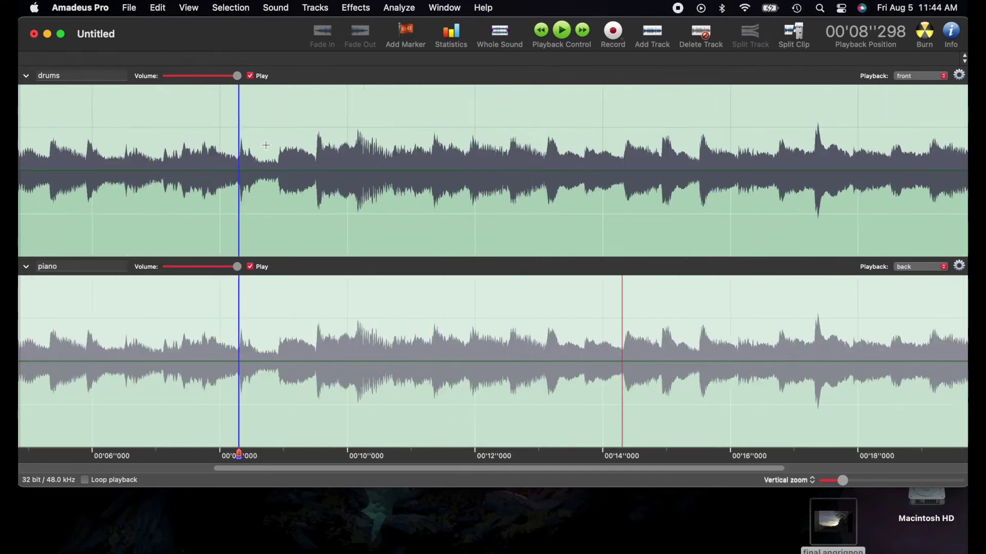
{"action": "key", "text": "super+minus"}
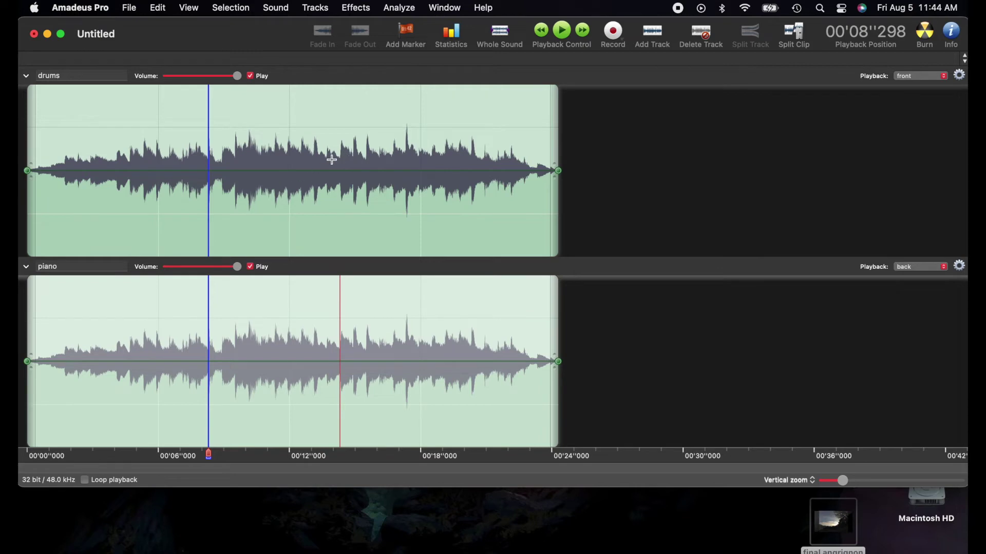
{"action": "left_click", "coordinate": [391, 143]}
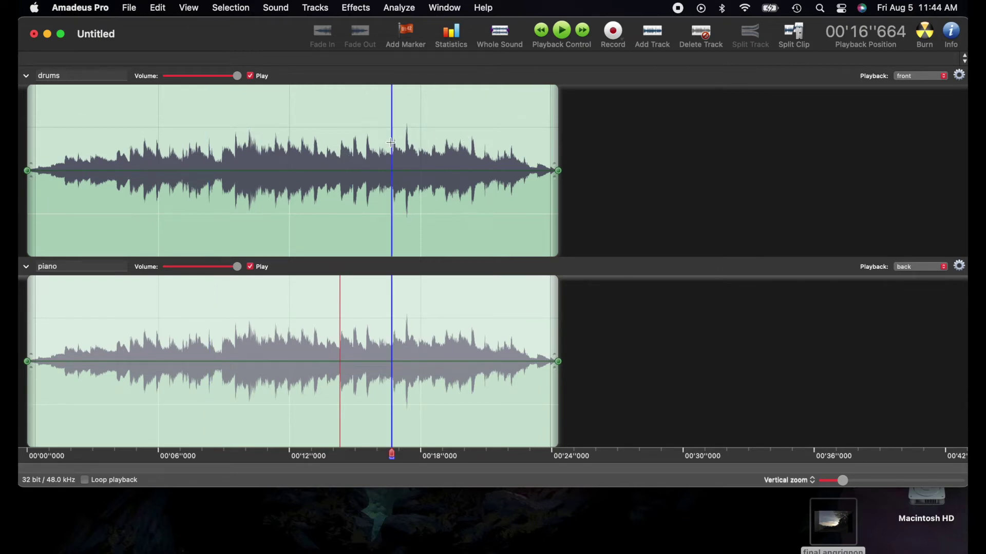
{"action": "right_click", "coordinate": [391, 142]}
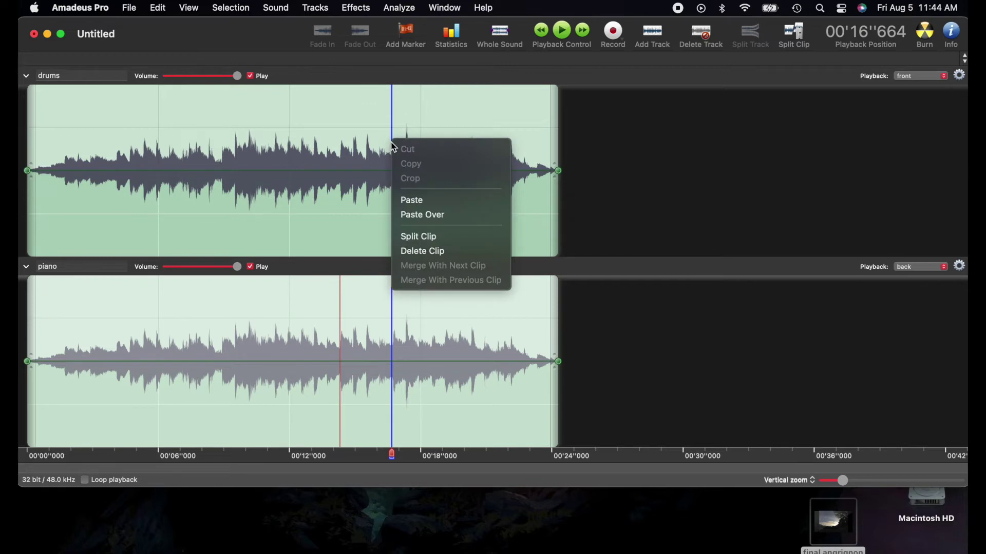
{"action": "left_click", "coordinate": [430, 237]}
Merge the second drums clip with the previous clip
{"action": "left_click", "coordinate": [423, 195]}
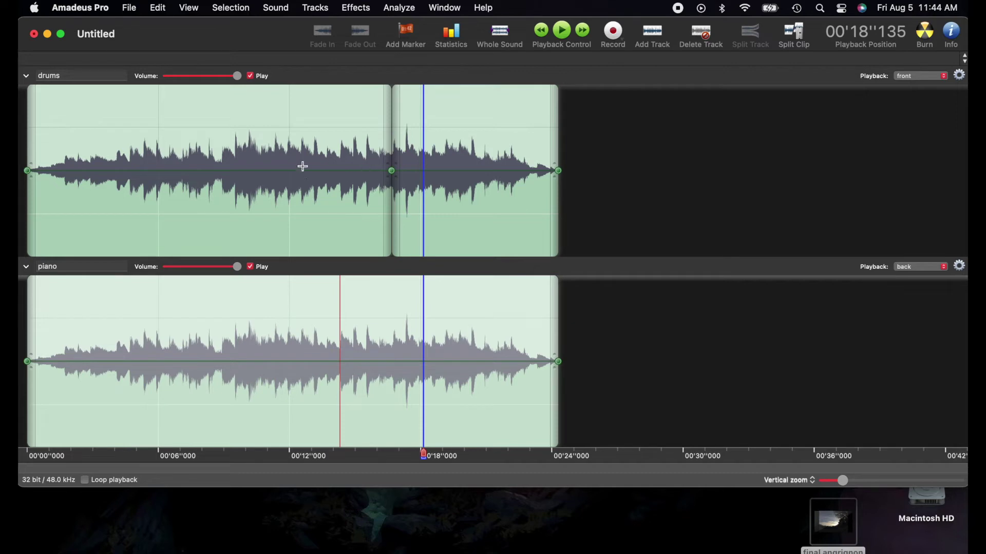
{"action": "right_click", "coordinate": [440, 196]}
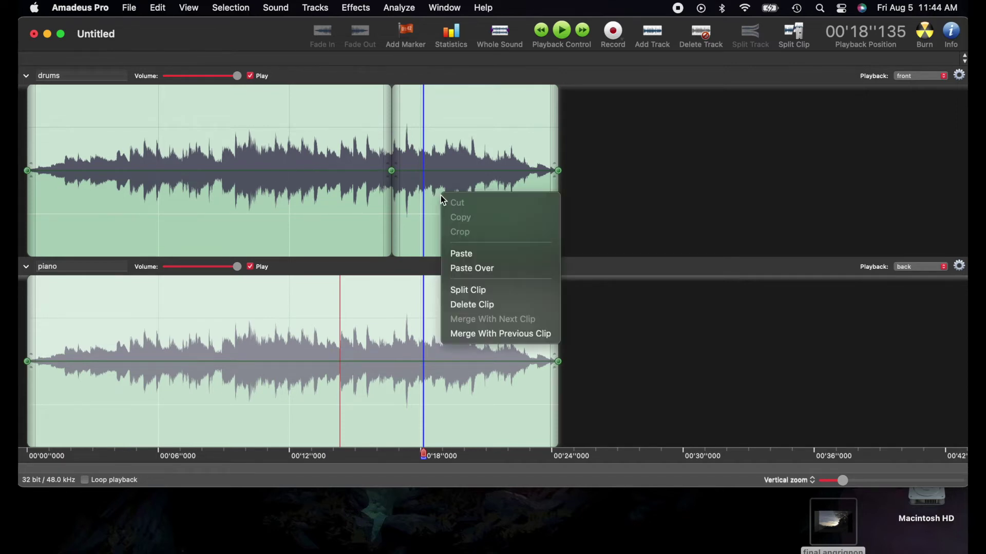
{"action": "left_click", "coordinate": [496, 335]}
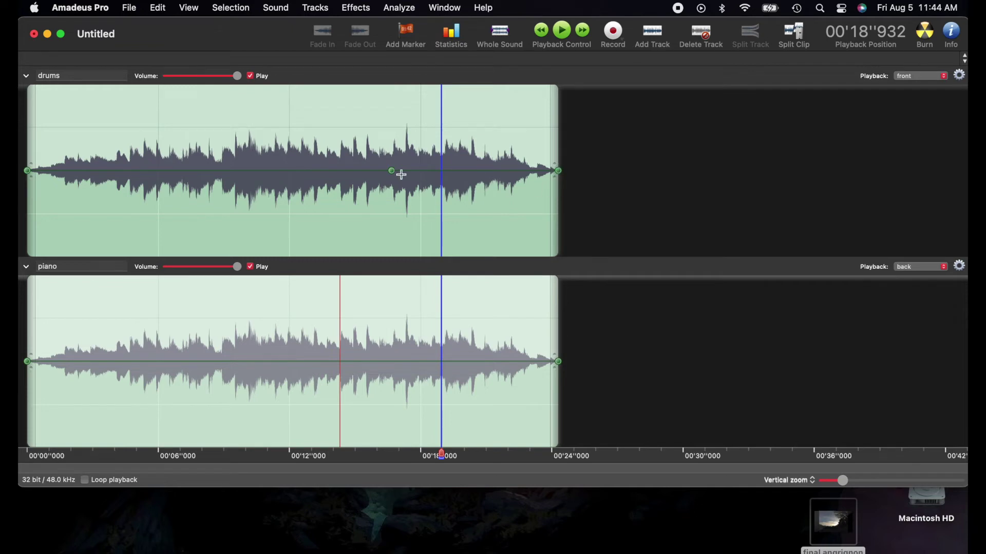
Place drums volume points at about 15 and 17 seconds and lower the point between them, near 16 seconds, to about -25 dB
{"action": "left_click_drag", "start_coordinate": [395, 175], "coordinate": [397, 67]}
{"action": "mouse_move", "coordinate": [394, 178]}
{"action": "left_mouse_down"}
{"action": "mouse_move", "coordinate": [396, 102]}
{"action": "mouse_move", "coordinate": [402, 241]}
{"action": "mouse_move", "coordinate": [401, 169]}
{"action": "left_mouse_up"}
{"action": "left_click", "coordinate": [354, 170]}
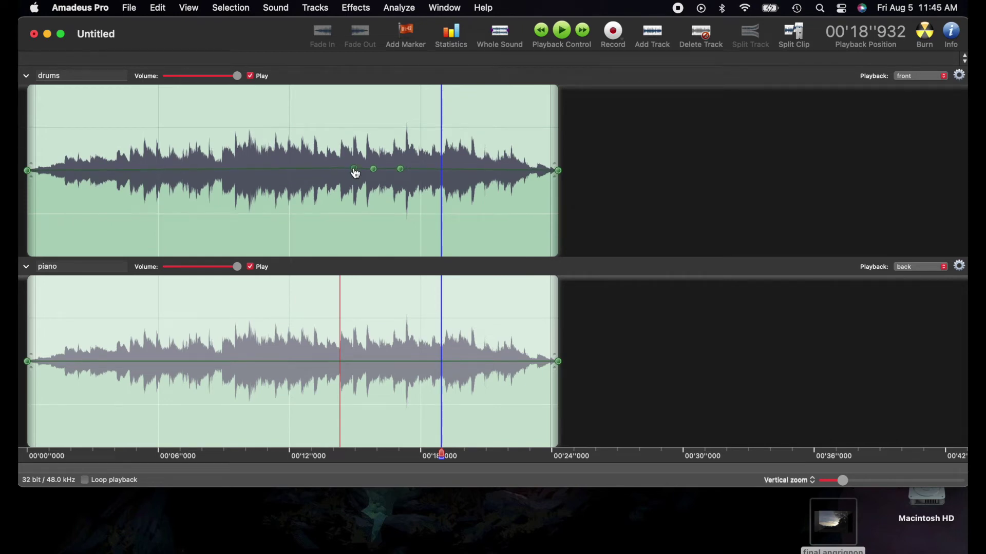
{"action": "left_click_drag", "start_coordinate": [375, 171], "coordinate": [380, 256]}
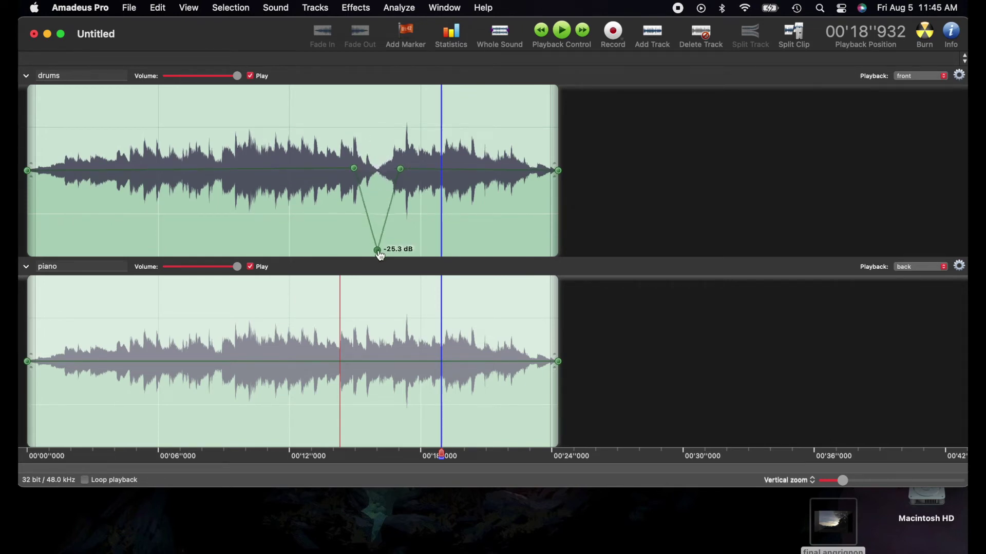
Nudge the drums volume point near 15 seconds, lower the point near 17 seconds slightly, and place the playhead at about 9 seconds
{"action": "left_click_drag", "start_coordinate": [401, 169], "coordinate": [364, 151]}
{"action": "left_click_drag", "start_coordinate": [389, 103], "coordinate": [358, 175]}
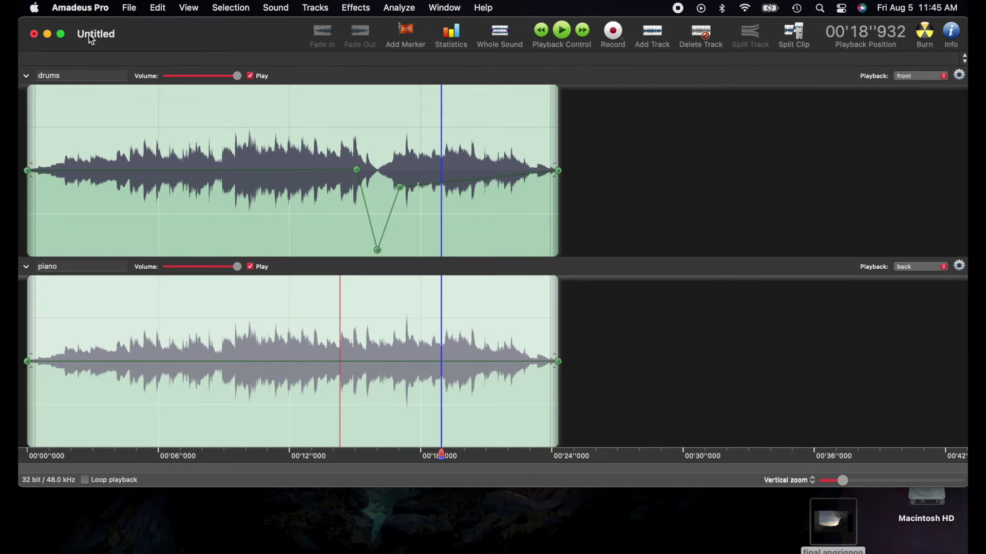
{"action": "left_click", "coordinate": [223, 157]}
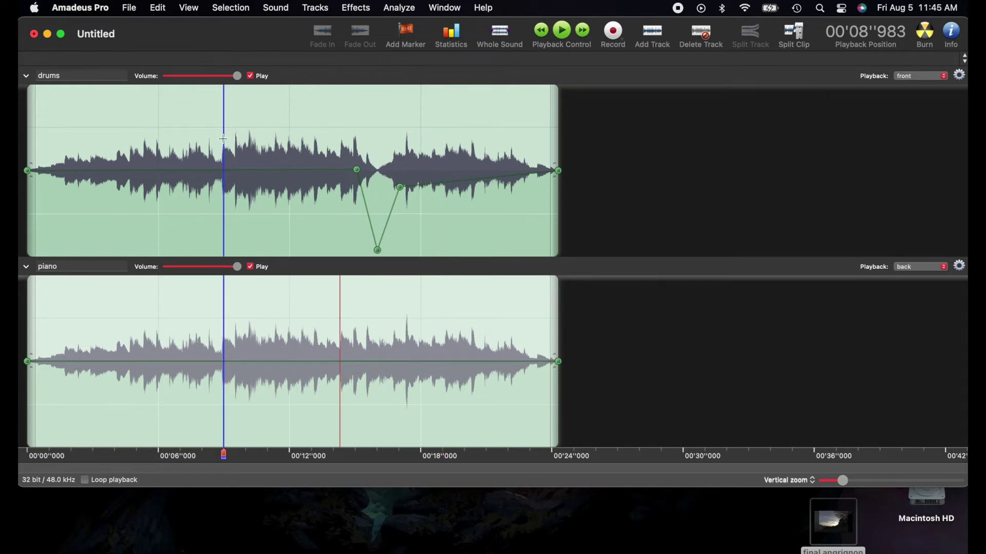
{"action": "left_click", "coordinate": [189, 8]}
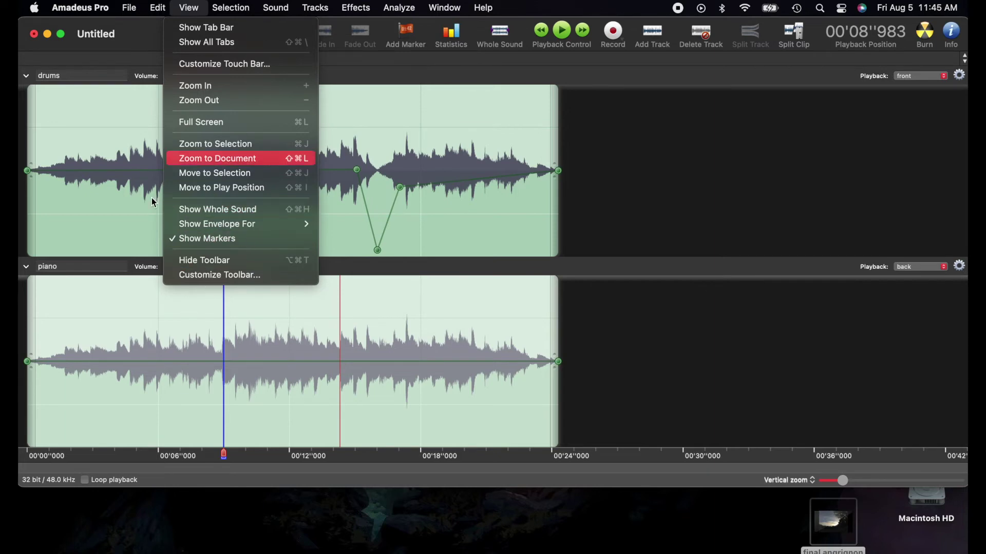
{"action": "mouse_move", "coordinate": [242, 5]}
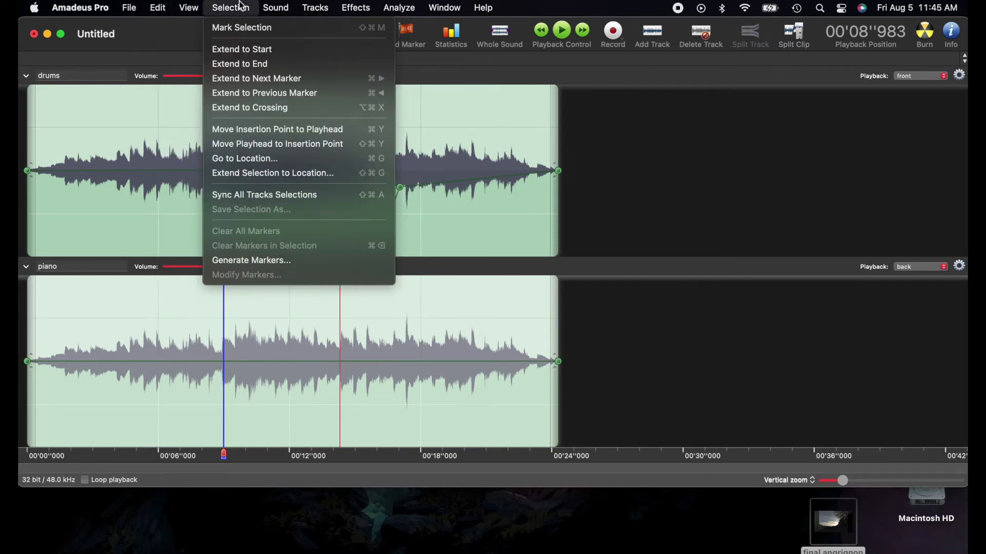
{"action": "mouse_move", "coordinate": [282, 11]}
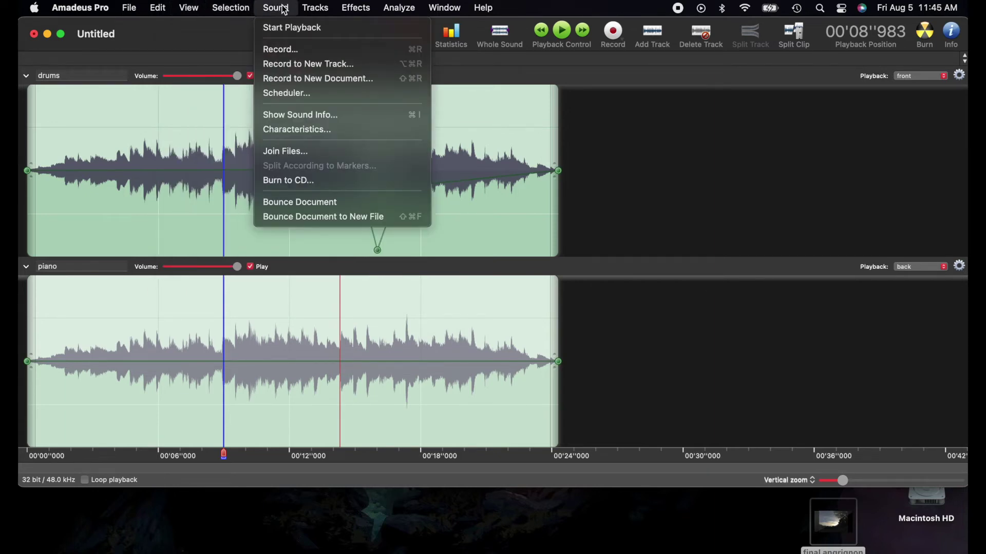
{"action": "mouse_move", "coordinate": [312, 10]}
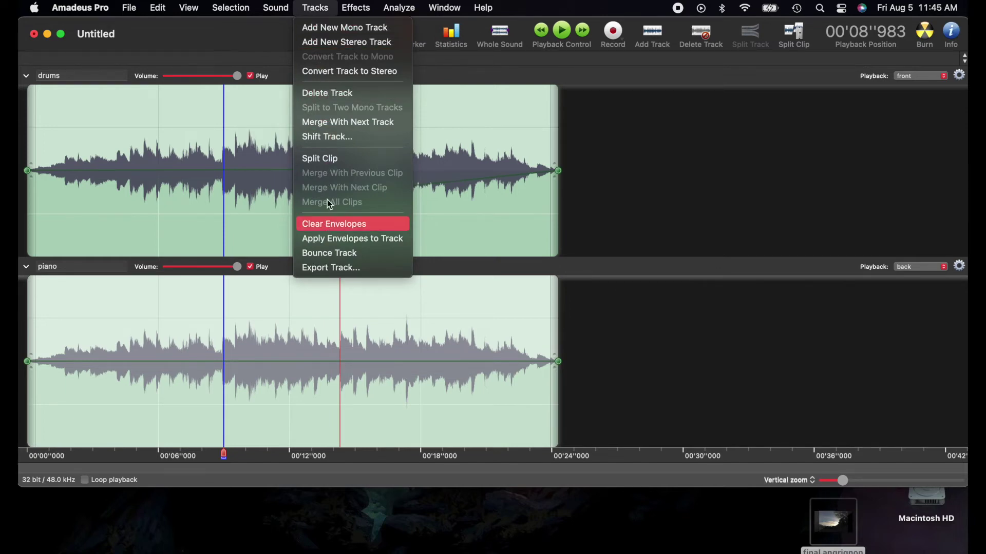
{"action": "mouse_move", "coordinate": [350, 22]}
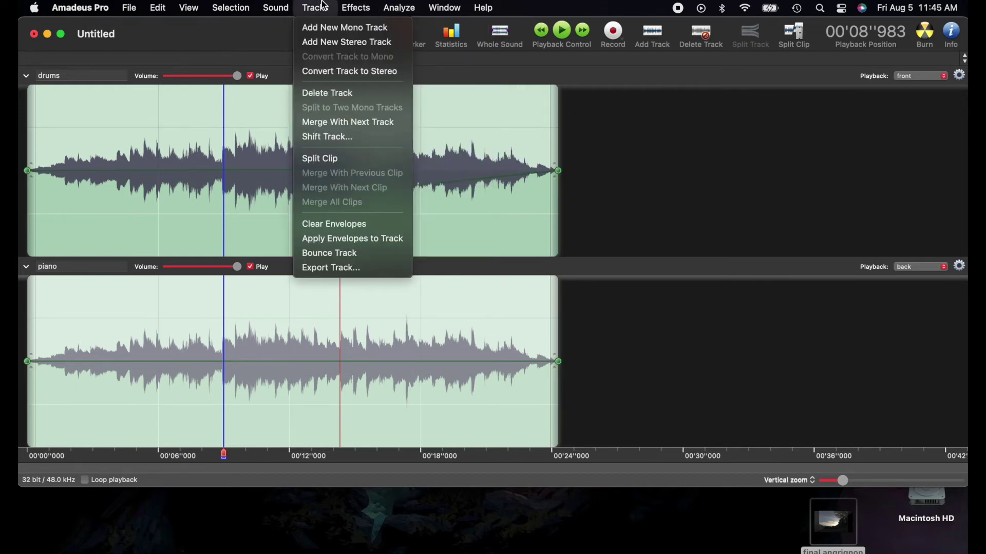
{"action": "mouse_move", "coordinate": [363, 5]}
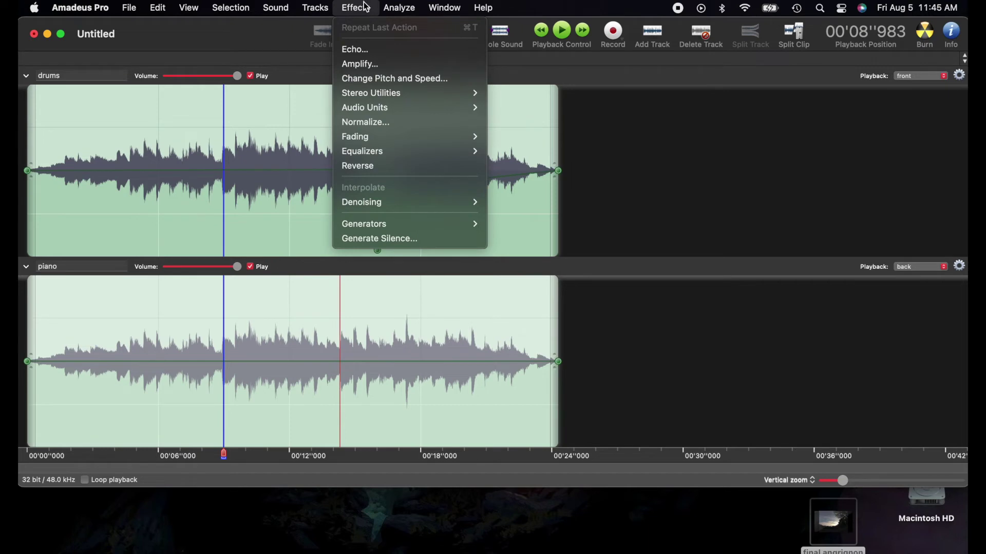
{"action": "left_click", "coordinate": [243, 219]}
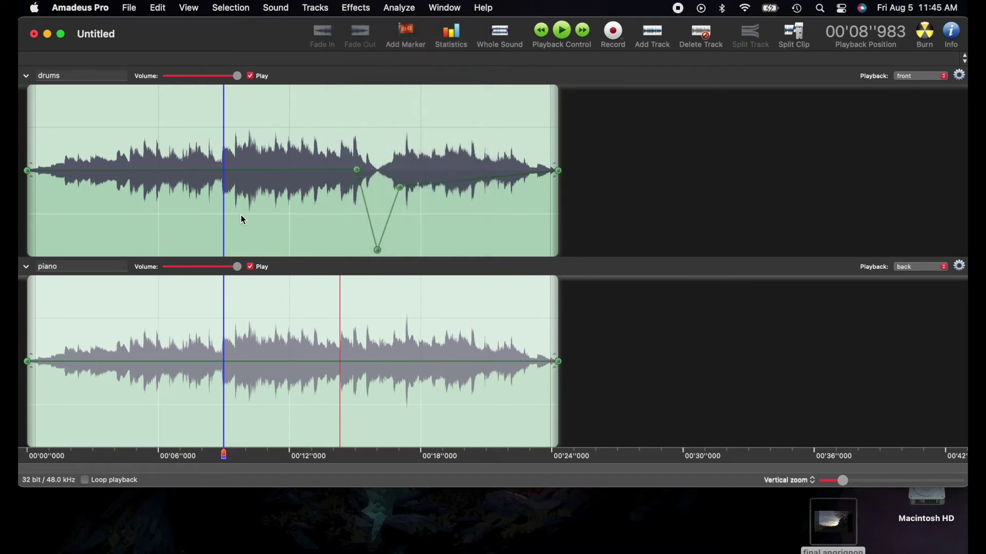
Replace about the first 1.7 seconds of the drums track with generated silence matching the duration of the selection
{"action": "left_click_drag", "start_coordinate": [64, 150], "coordinate": [19, 160]}
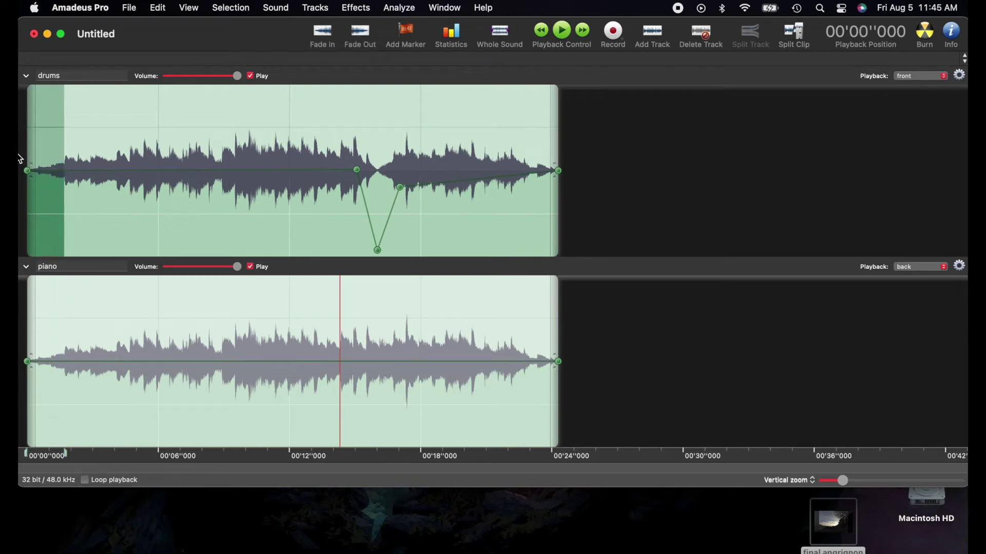
{"action": "left_click", "coordinate": [366, 9]}
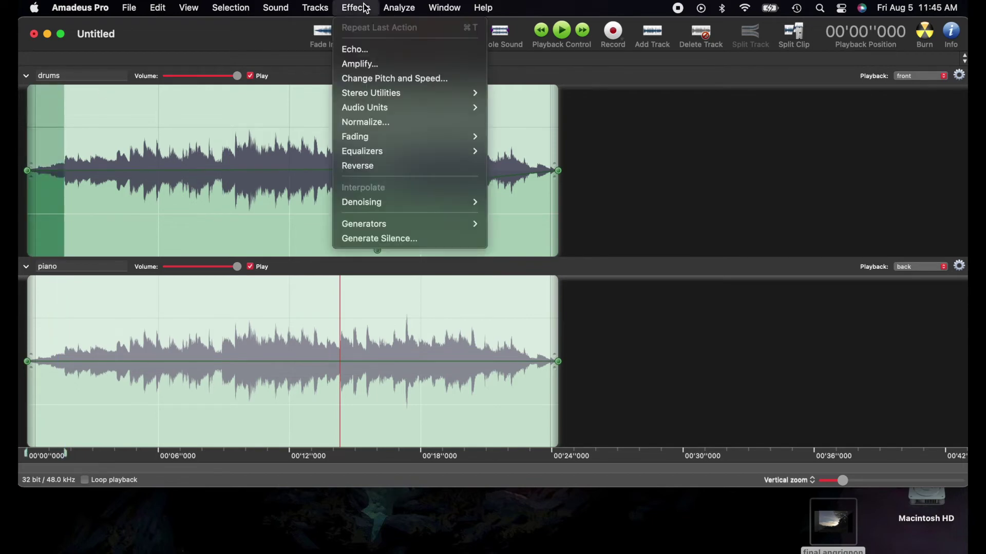
{"action": "left_click", "coordinate": [383, 238]}
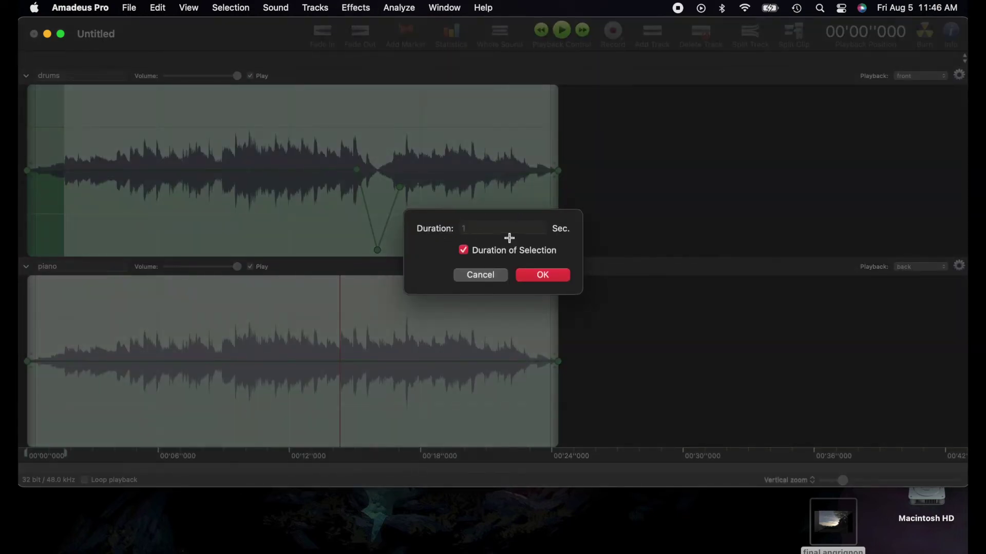
{"action": "left_click", "coordinate": [542, 275]}
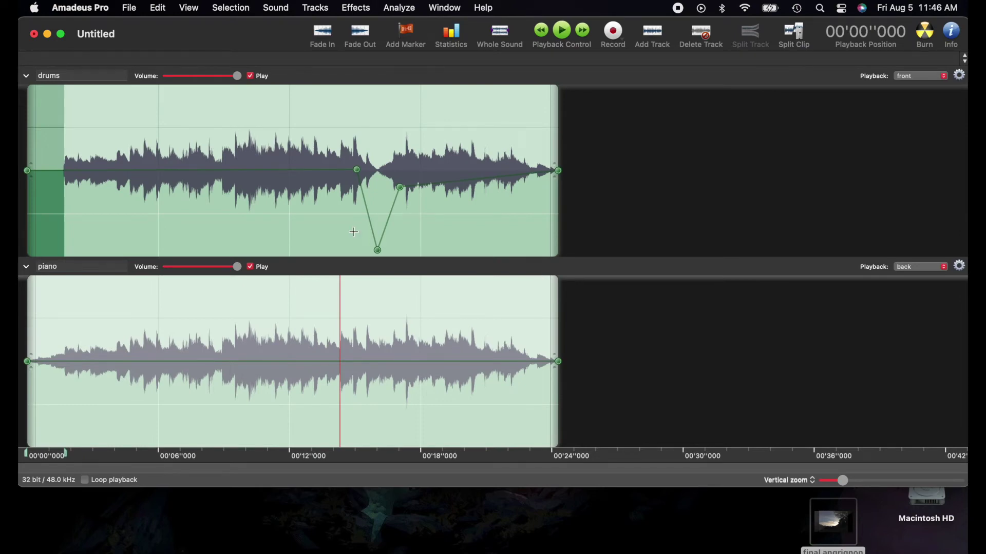
Inspect the beginning of the drums waveform up close, where the silence meets the audio, and return to the overview
{"action": "key", "text": "super+equal"}
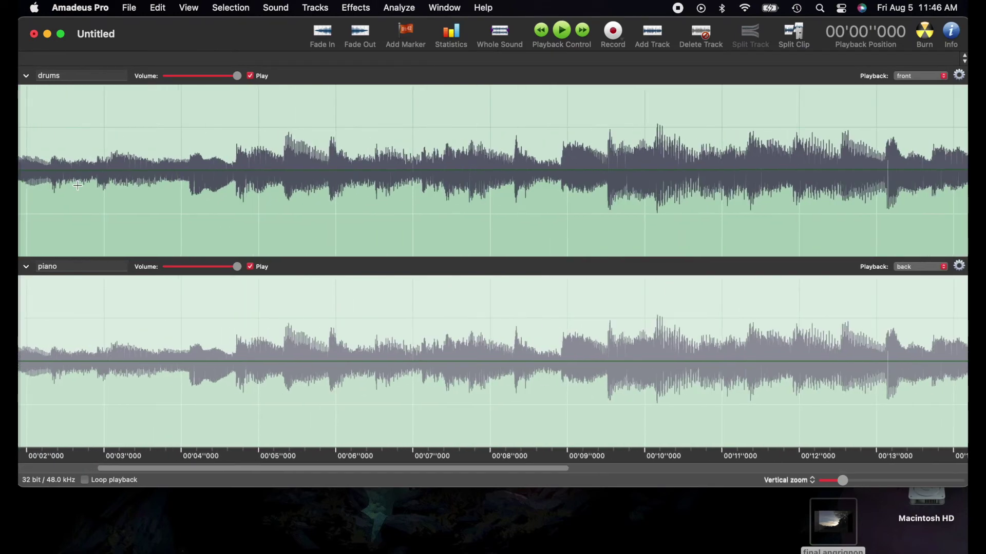
{"action": "scroll", "coordinate": [78, 185], "scroll_direction": "left", "scroll_amount": 3}
{"action": "key", "text": "super+equal"}
{"action": "key", "text": "super+equal"}
{"action": "key", "text": "super+equal"}
{"action": "key", "text": "super+equal"}
{"action": "key", "text": "super+equal"}
{"action": "key", "text": "super+equal"}
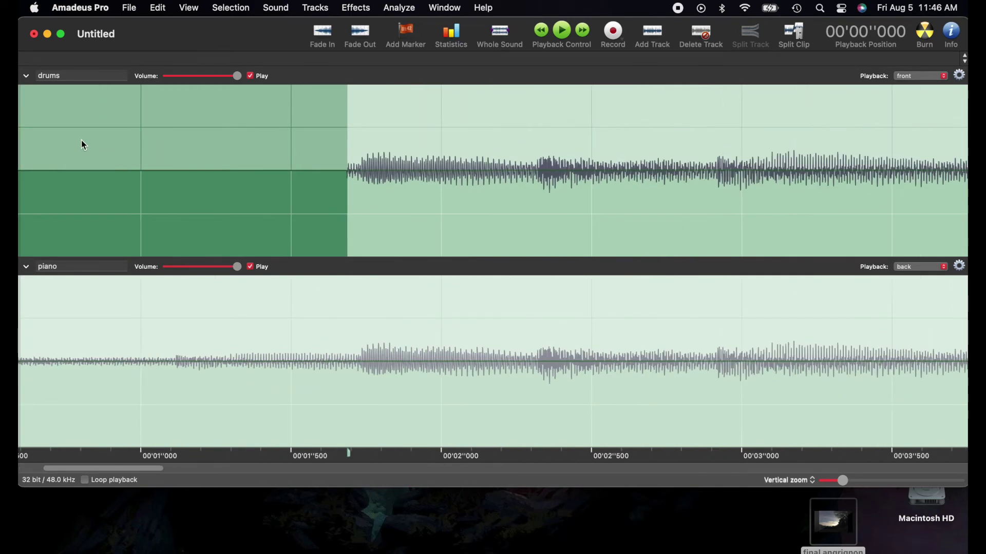
{"action": "key", "text": "super+minus"}
{"action": "key", "text": "super+minus"}
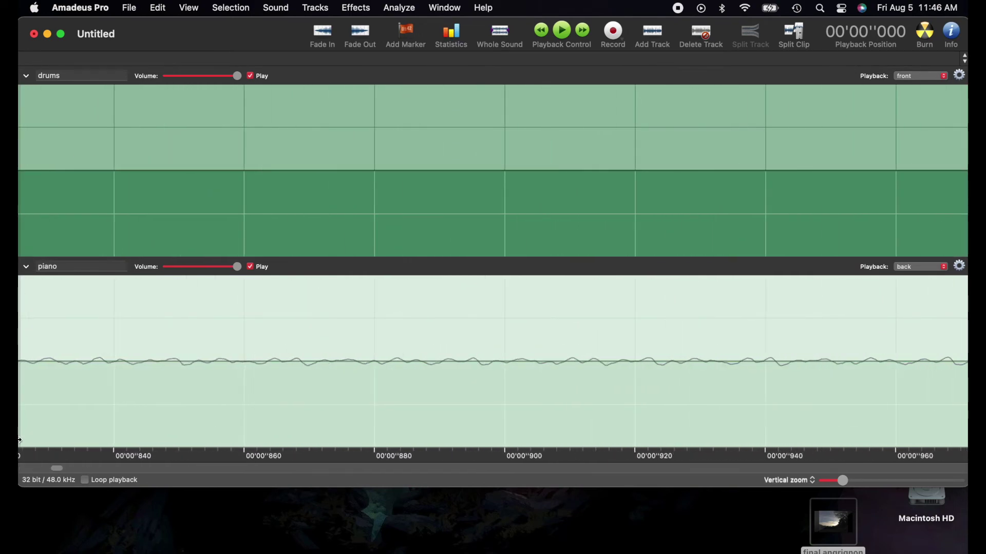
{"action": "key", "text": "super+minus"}
{"action": "key", "text": "super+minus"}
{"action": "key", "text": "super+minus"}
{"action": "key", "text": "super+minus"}
{"action": "key", "text": "super+minus"}
{"action": "key", "text": "super+minus"}
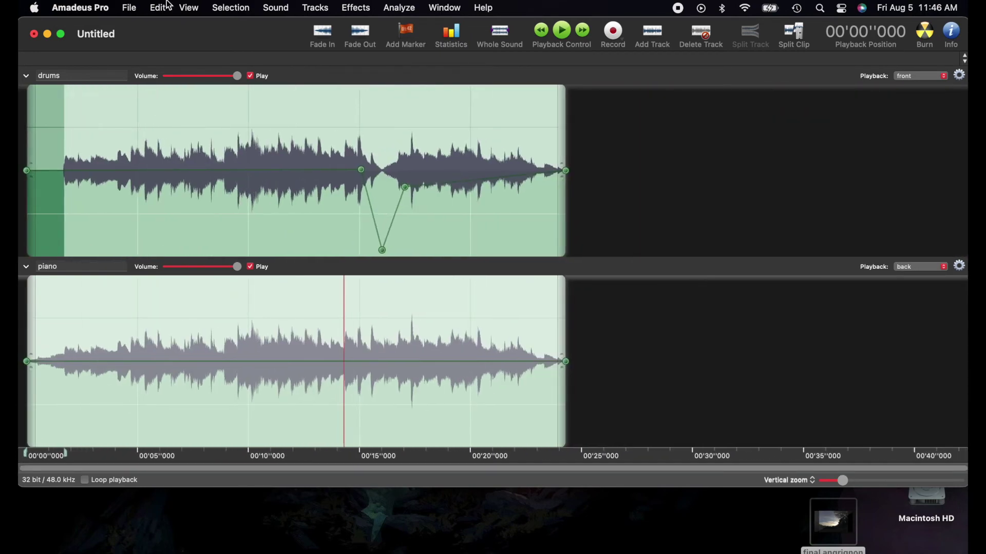
Try to generate silence at about 4 seconds in the drums track, using the duration of the selection
{"action": "left_click", "coordinate": [242, 205]}
{"action": "left_click", "coordinate": [354, 7]}
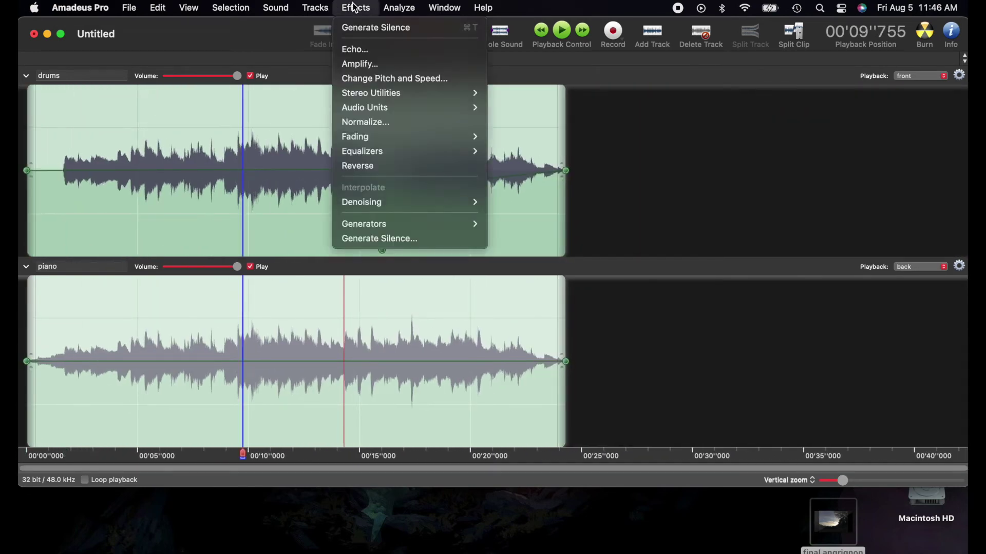
{"action": "left_click", "coordinate": [266, 147]}
{"action": "left_click", "coordinate": [114, 151]}
{"action": "left_click", "coordinate": [357, 7]}
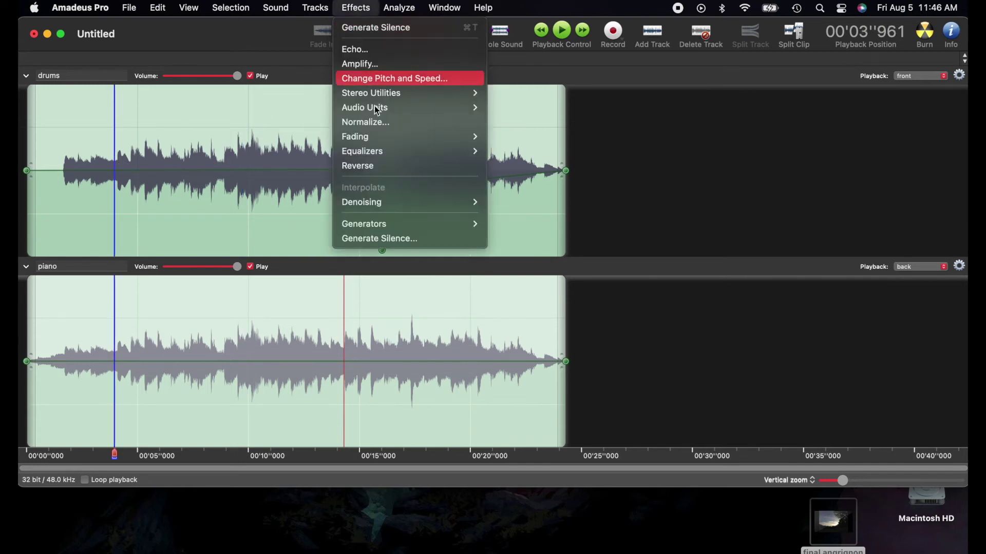
{"action": "left_click", "coordinate": [359, 238]}
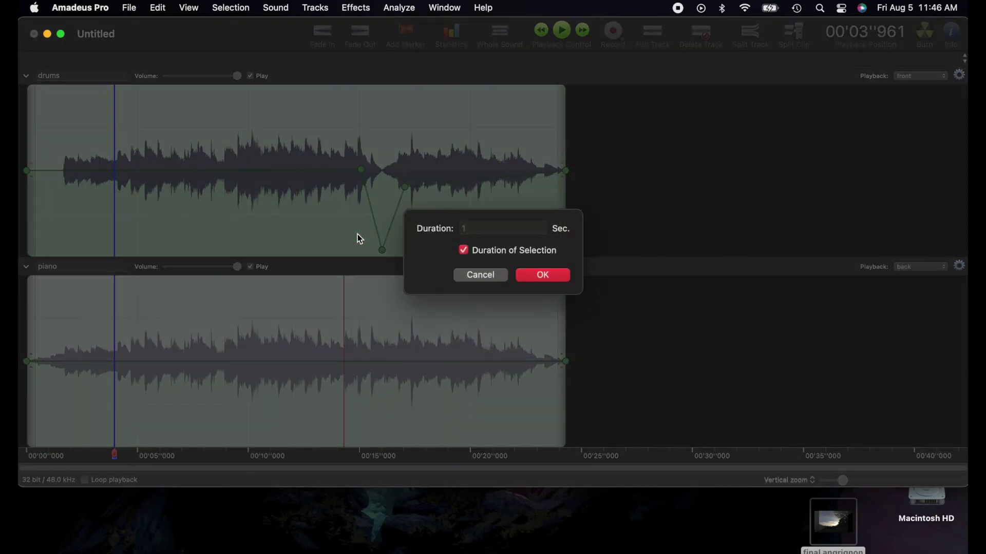
{"action": "left_click", "coordinate": [555, 277]}
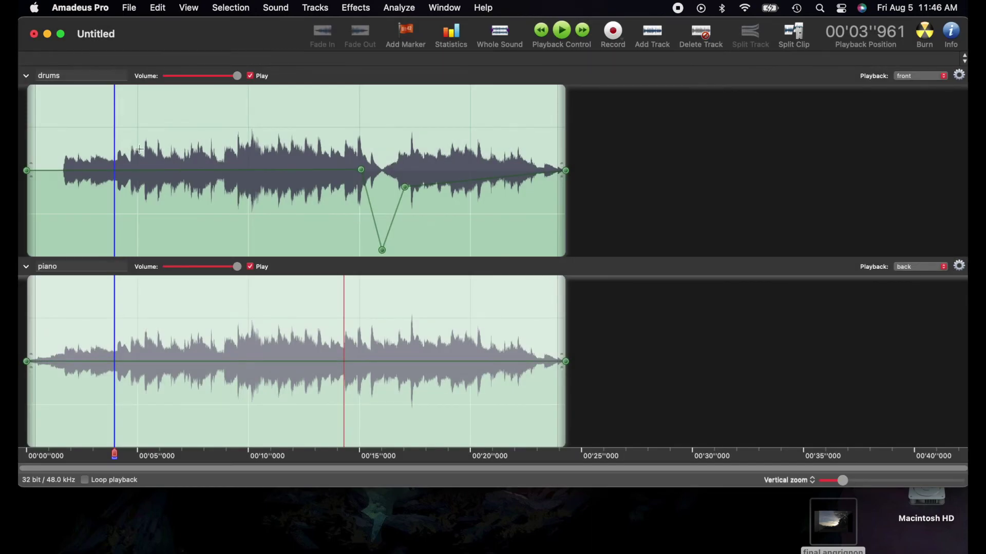
Select the drums section from about 1.7 to 3 seconds and play it
{"action": "left_click_drag", "start_coordinate": [131, 146], "coordinate": [62, 145]}
{"action": "left_click", "coordinate": [231, 100]}
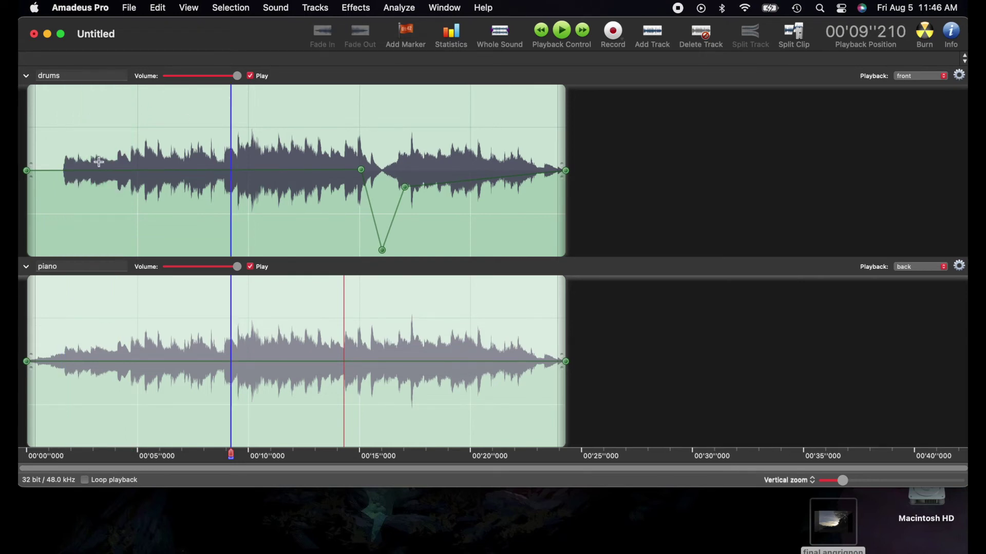
{"action": "left_click_drag", "start_coordinate": [92, 149], "coordinate": [66, 241]}
{"action": "key", "text": "space"}
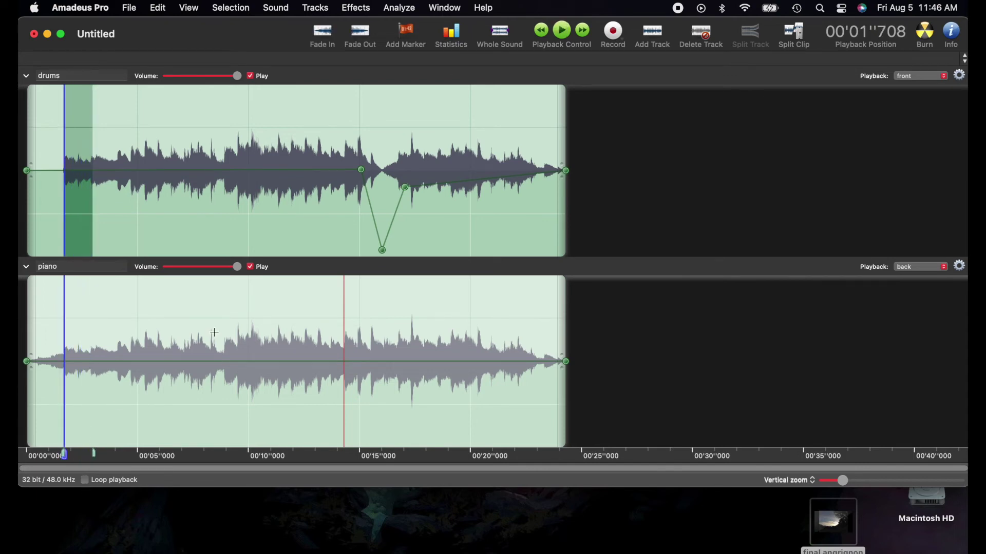
Amplify the selected drums section by 8 dB, listen to it, and undo the amplification
{"action": "left_click", "coordinate": [354, 8]}
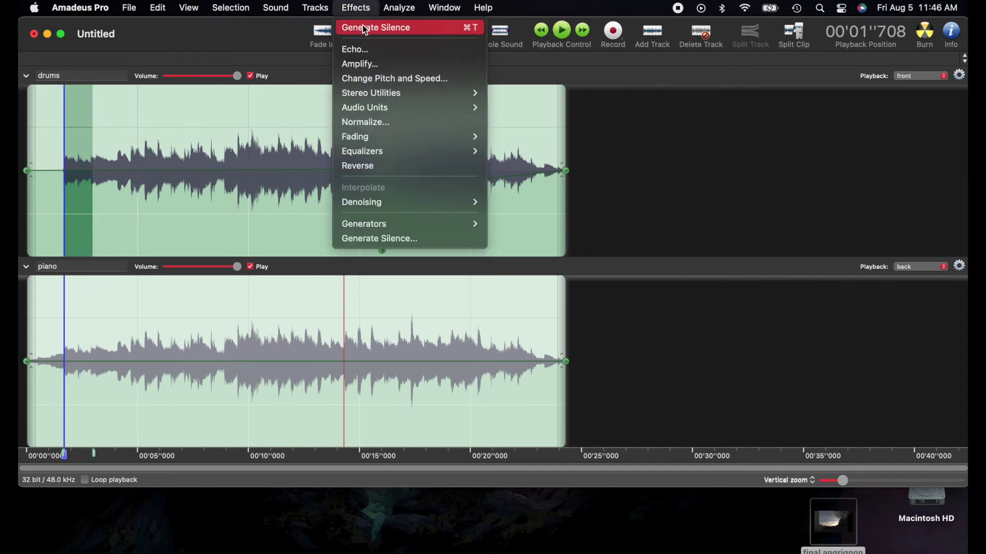
{"action": "left_click", "coordinate": [368, 63]}
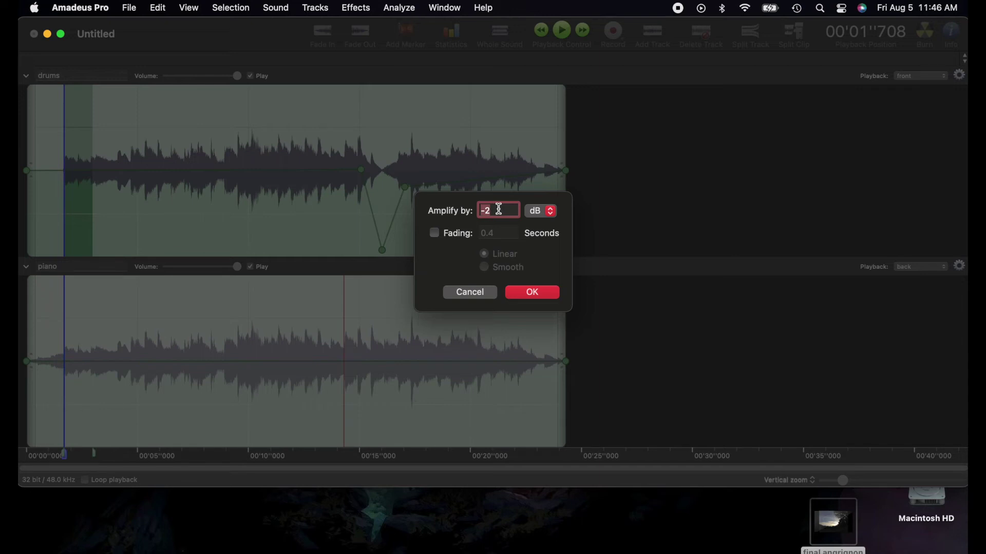
{"action": "type", "text": "8"}
{"action": "left_click", "coordinate": [538, 294]}
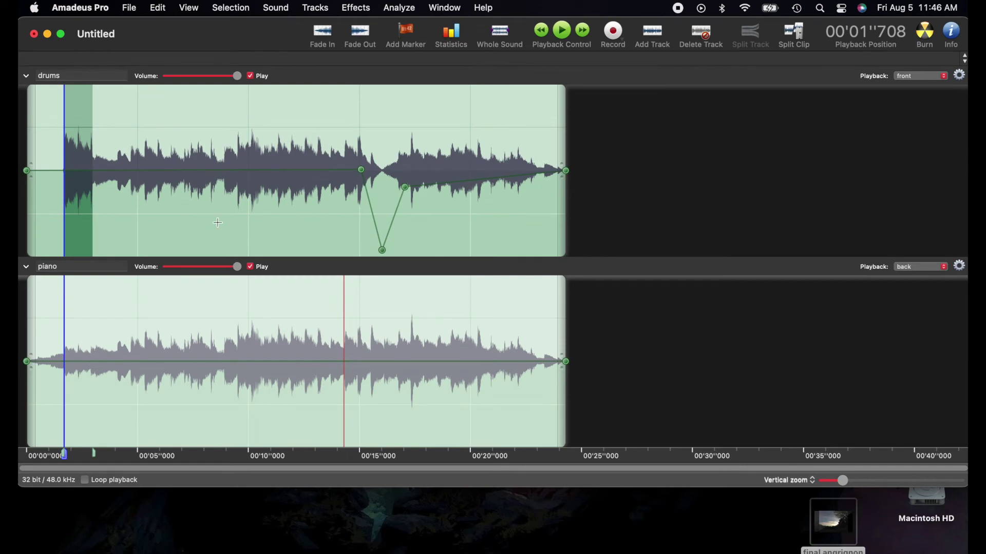
{"action": "key", "text": "space"}
{"action": "key", "text": "super+z"}
Change the selected drums section's pitch to 6.732 semitones and its speed to 74.21% at best quality
{"action": "left_click", "coordinate": [356, 7]}
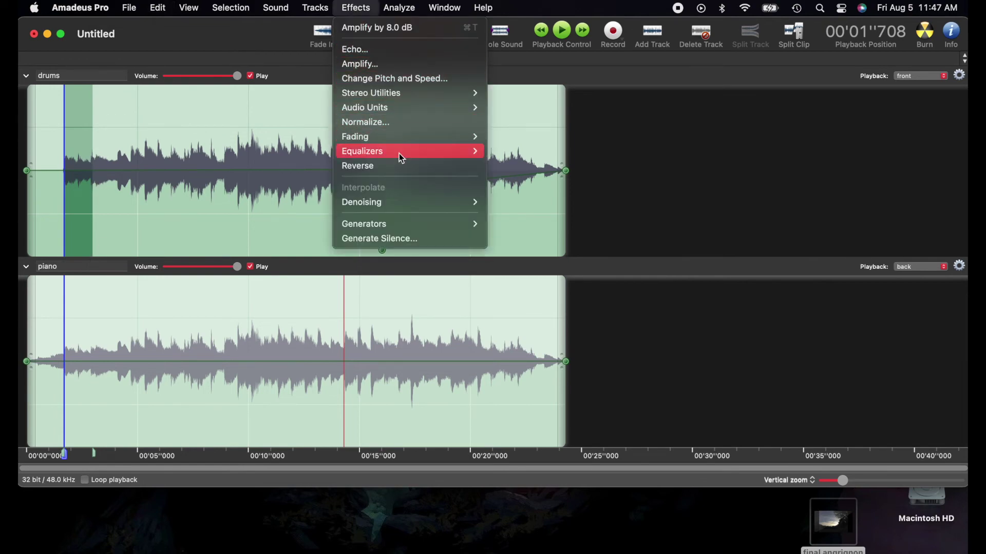
{"action": "left_click", "coordinate": [413, 77]}
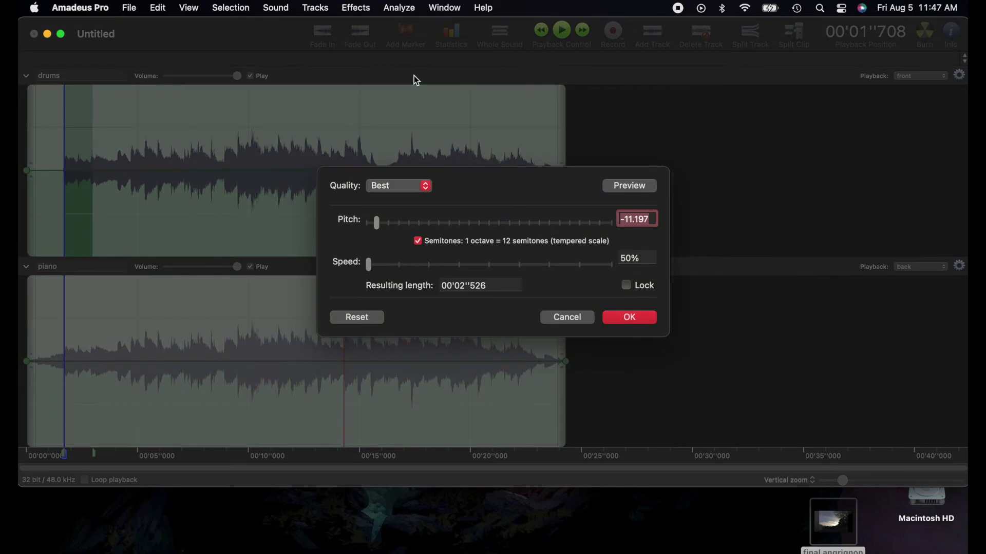
{"action": "left_click_drag", "start_coordinate": [376, 223], "coordinate": [557, 223]}
{"action": "left_click_drag", "start_coordinate": [369, 265], "coordinate": [439, 266]}
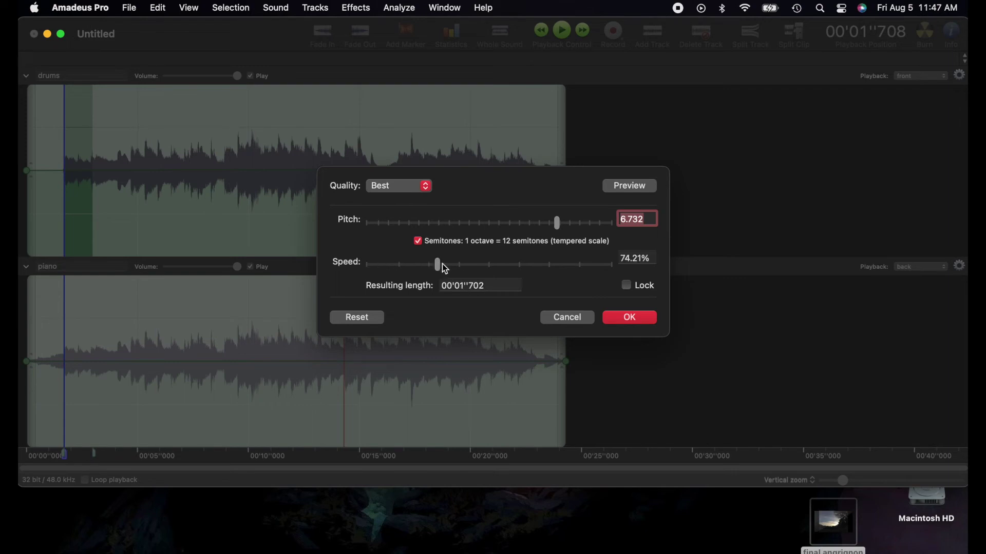
{"action": "left_click", "coordinate": [639, 321]}
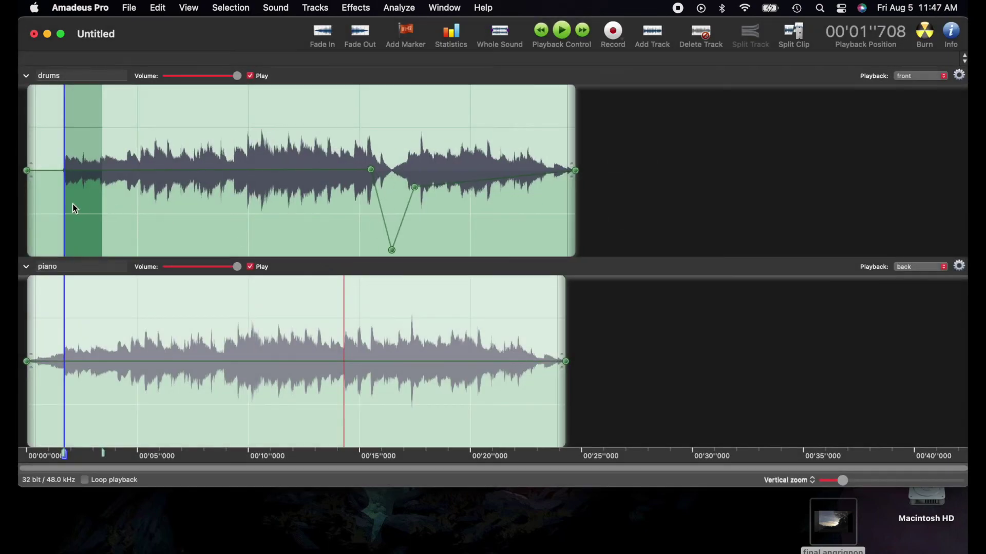
Listen to the altered drums section with the piano muted, and undo the pitch and speed change and the preceding edit
{"action": "key", "text": "space"}
{"action": "left_click", "coordinate": [251, 267]}
{"action": "key", "text": "space"}
{"action": "key", "text": "super+z"}
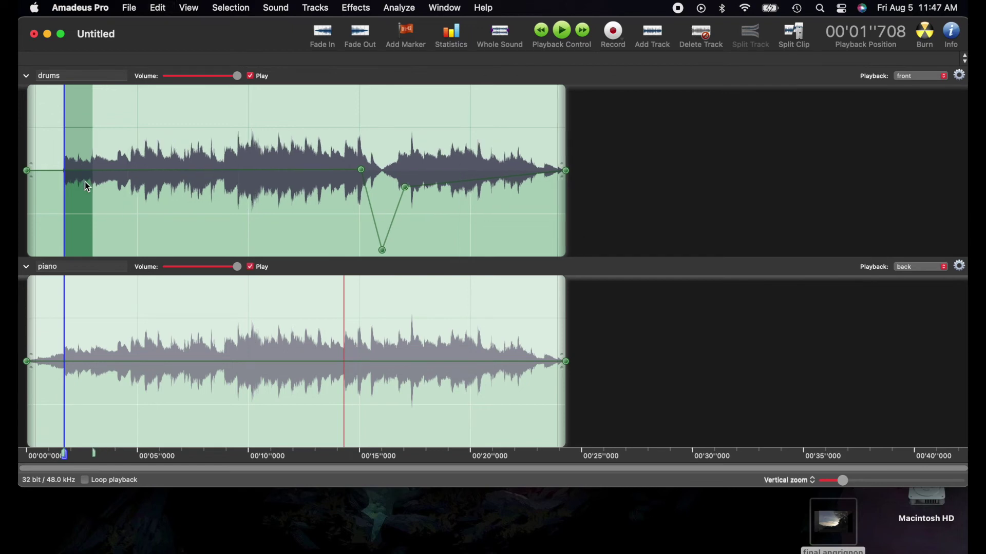
{"action": "key", "text": "super+z"}
{"action": "left_click", "coordinate": [356, 8]}
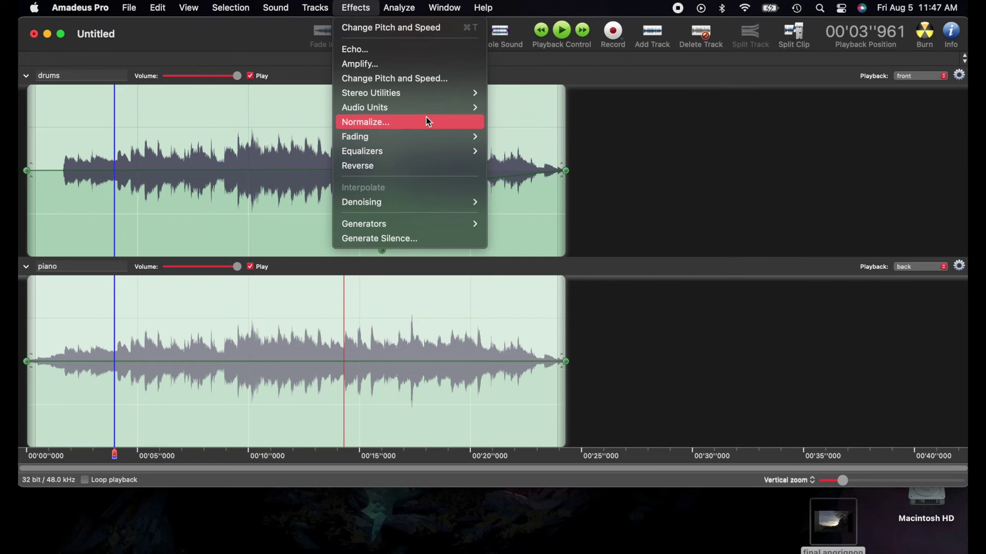
{"action": "mouse_move", "coordinate": [436, 108]}
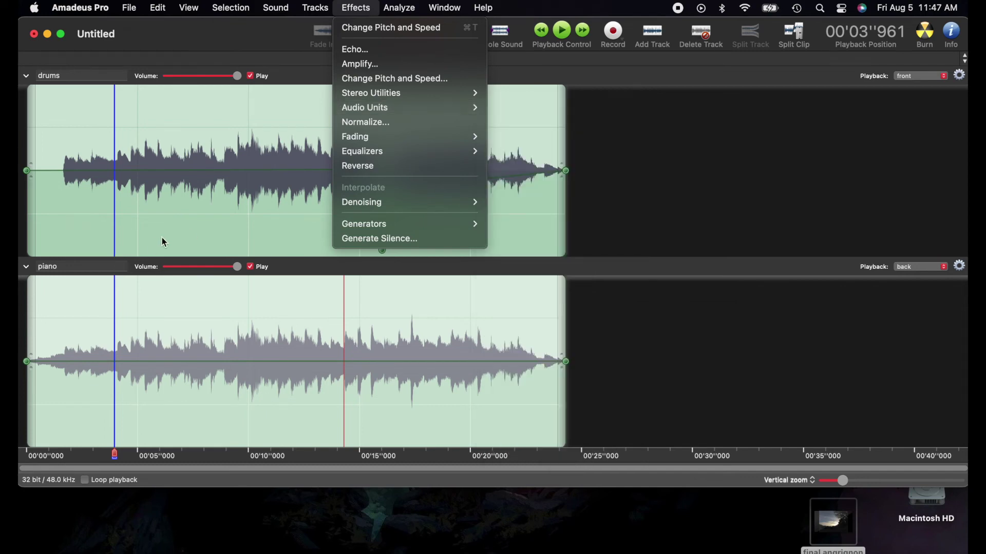
{"action": "left_click", "coordinate": [164, 238]}
Select the drums section from about 2.4 to 4 seconds, examine the effects available for it, and clear the selection
{"action": "left_click_drag", "start_coordinate": [115, 171], "coordinate": [80, 172]}
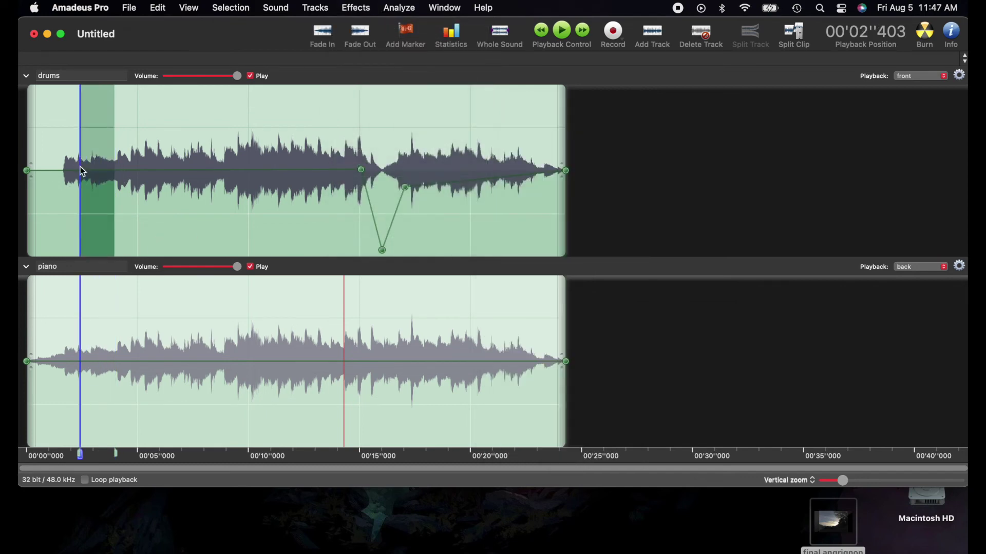
{"action": "left_click", "coordinate": [355, 8]}
{"action": "mouse_move", "coordinate": [392, 98]}
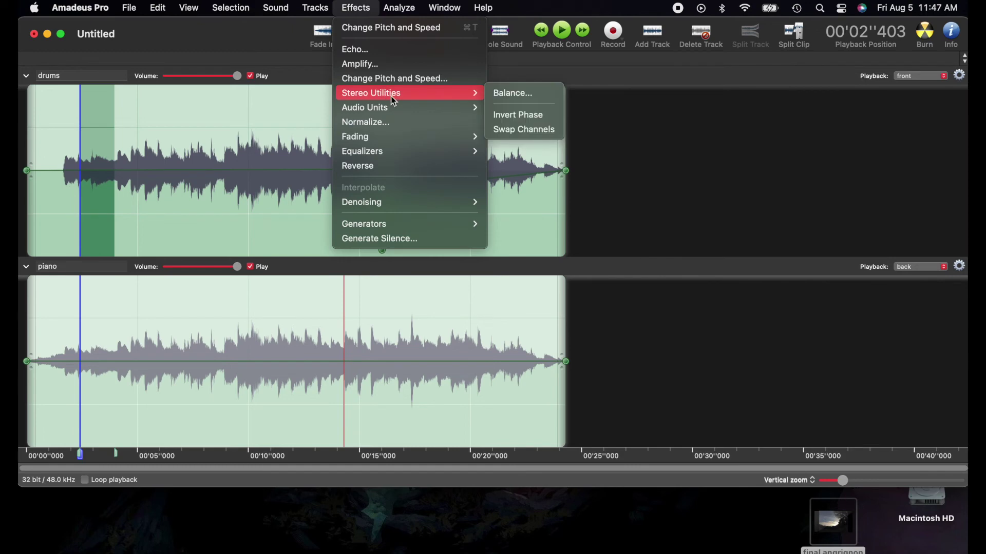
{"action": "mouse_move", "coordinate": [452, 107]}
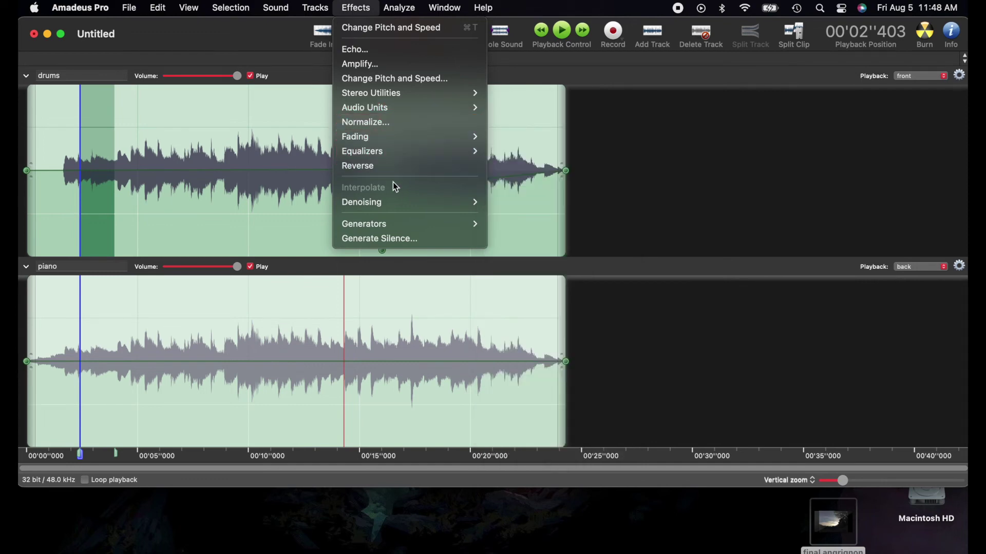
{"action": "left_click", "coordinate": [297, 146]}
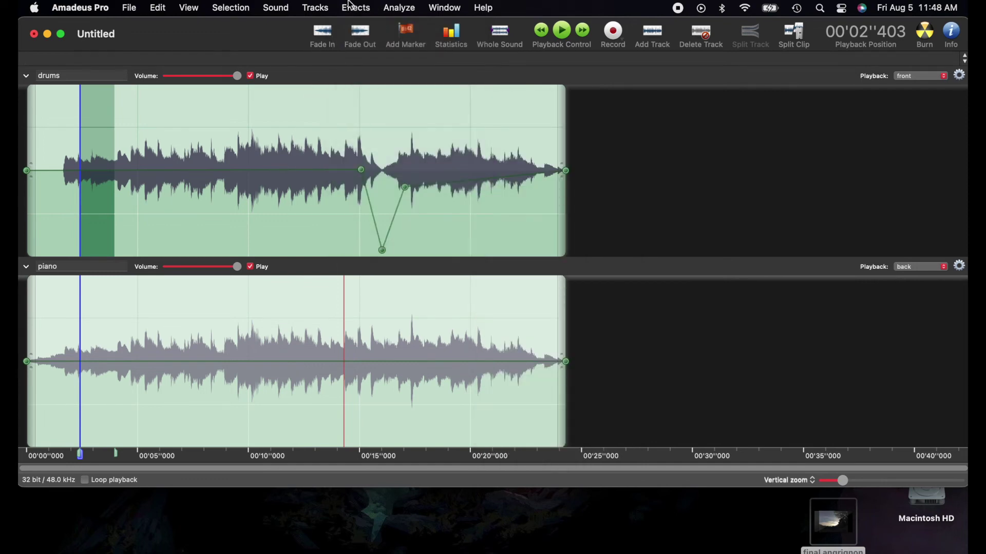
{"action": "left_click", "coordinate": [323, 8]}
{"action": "mouse_move", "coordinate": [358, 11]}
{"action": "left_click", "coordinate": [407, 170]}
{"action": "left_click", "coordinate": [289, 156]}
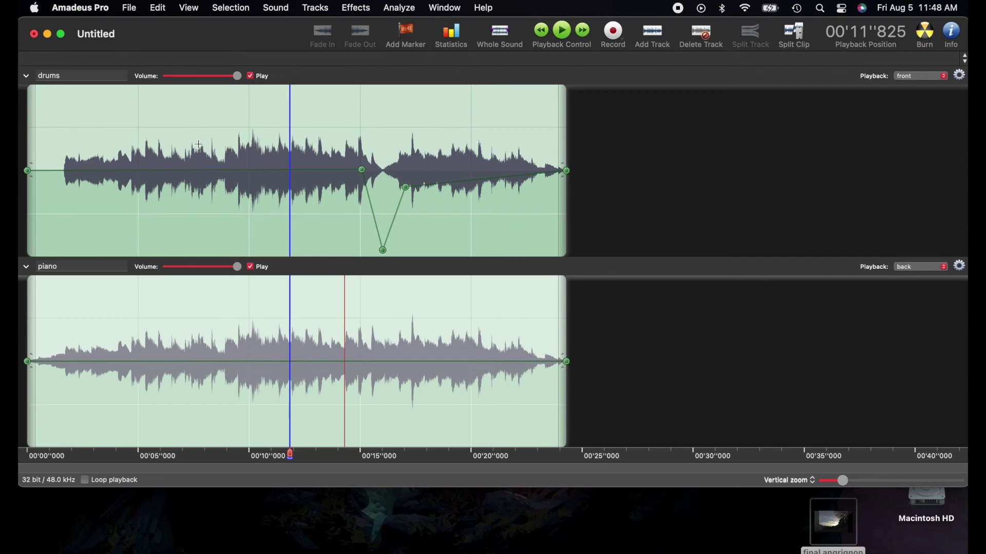
Examine the file formats offered for saving the project under a new name, choosing Amadeus Pro, and cancel without saving
{"action": "left_click", "coordinate": [129, 7]}
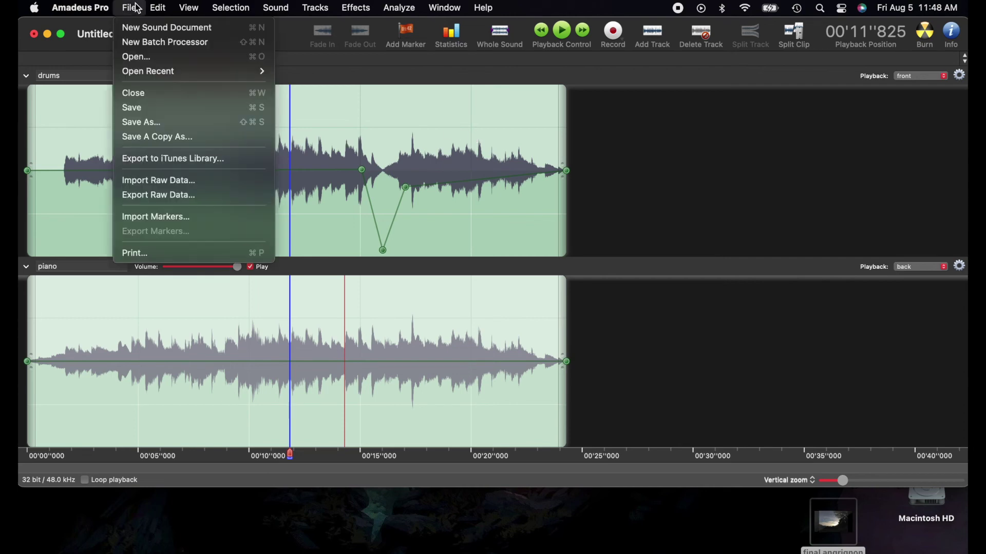
{"action": "left_click", "coordinate": [155, 122]}
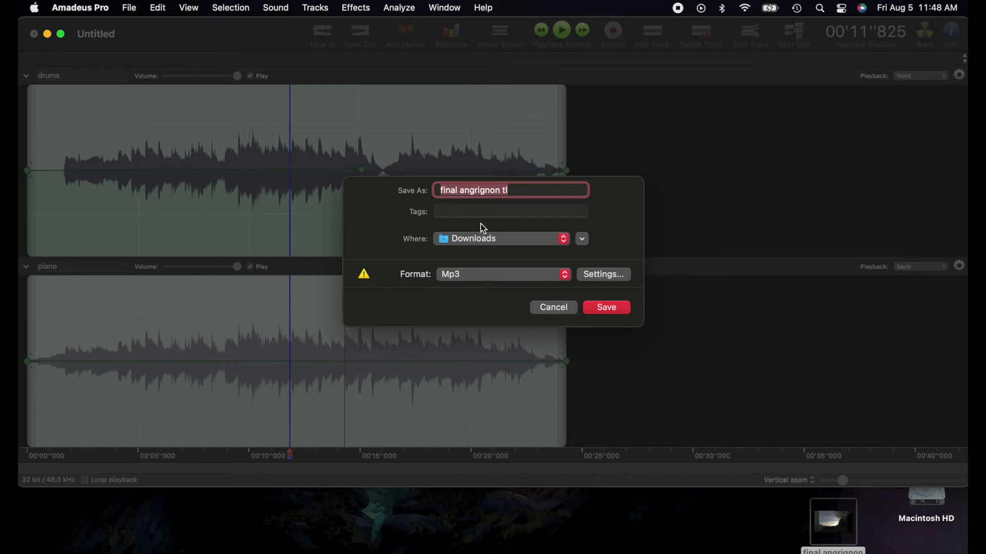
{"action": "left_click", "coordinate": [486, 278]}
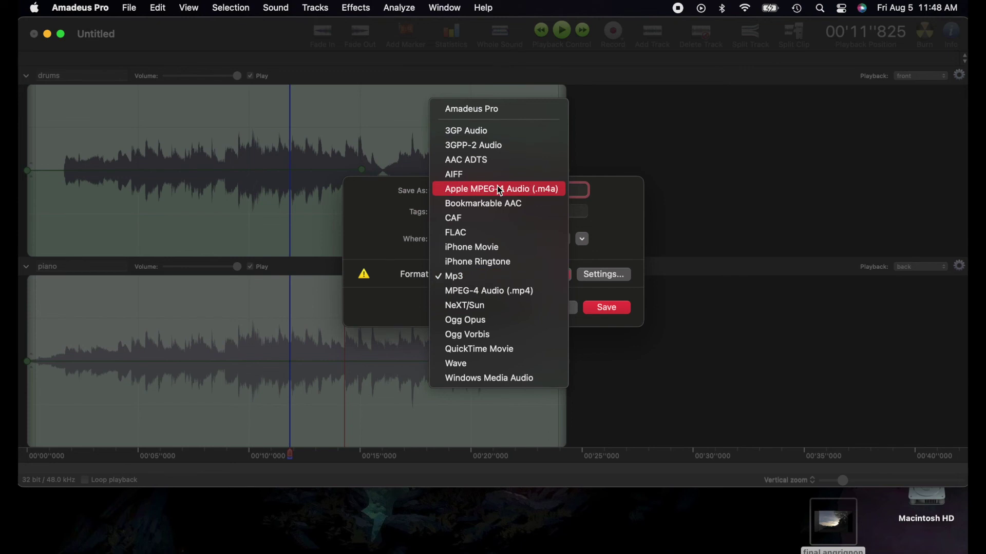
{"action": "left_click", "coordinate": [505, 109]}
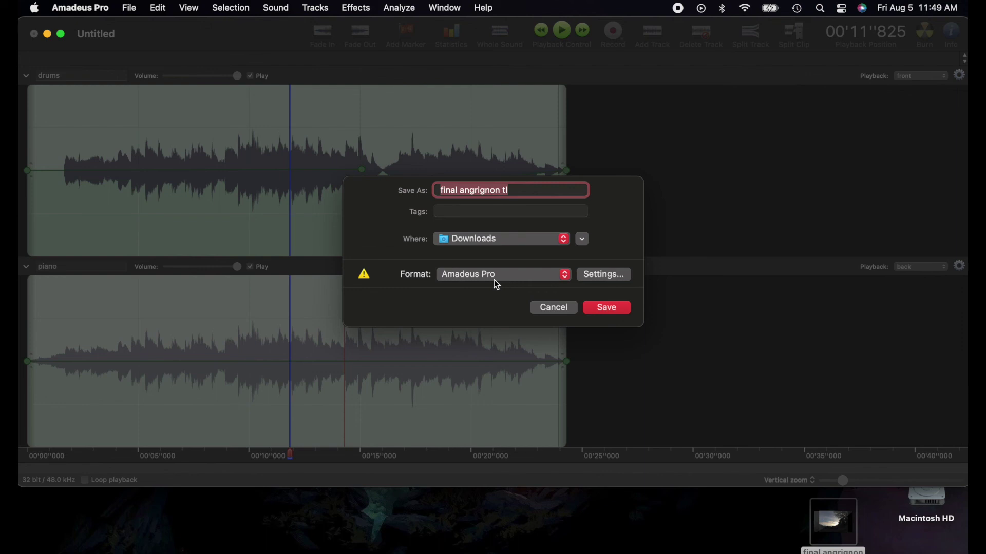
{"action": "left_click", "coordinate": [491, 277]}
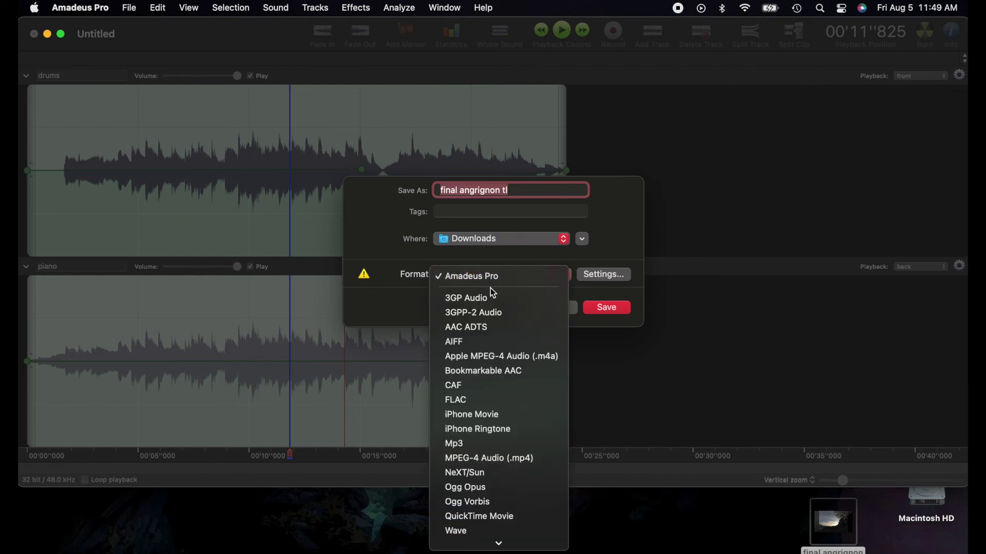
{"action": "scroll", "coordinate": [483, 426], "scroll_direction": "down", "scroll_amount": 1}
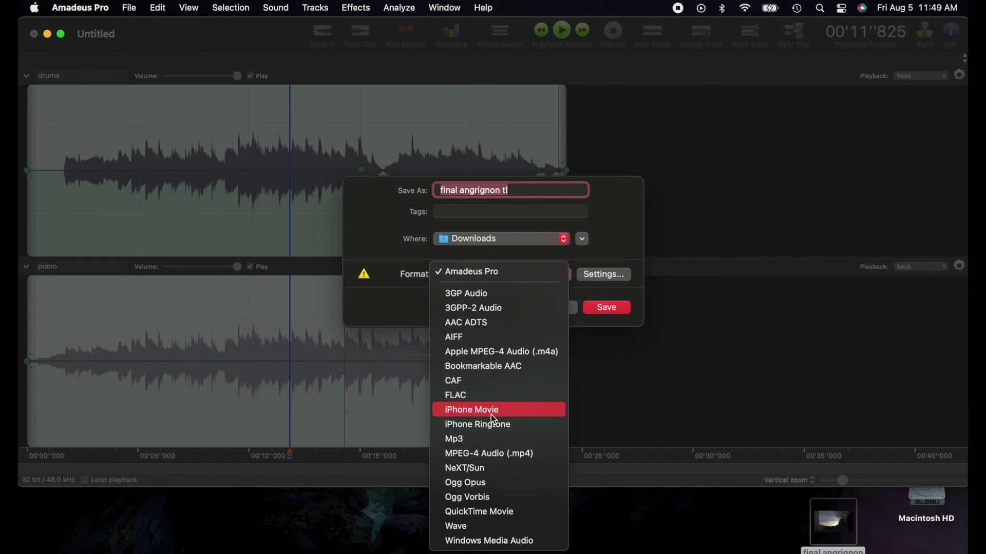
{"action": "left_click", "coordinate": [306, 353]}
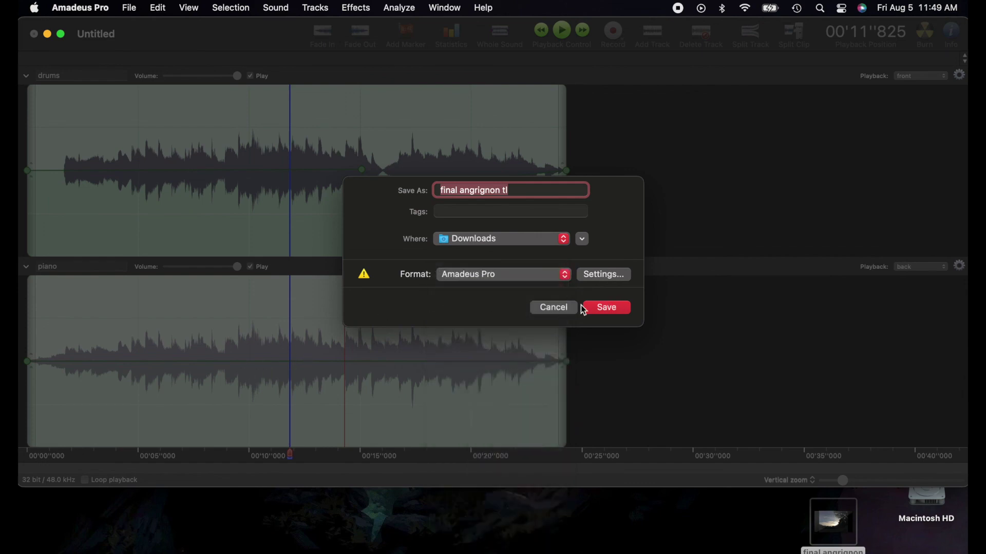
{"action": "left_click", "coordinate": [553, 308]}
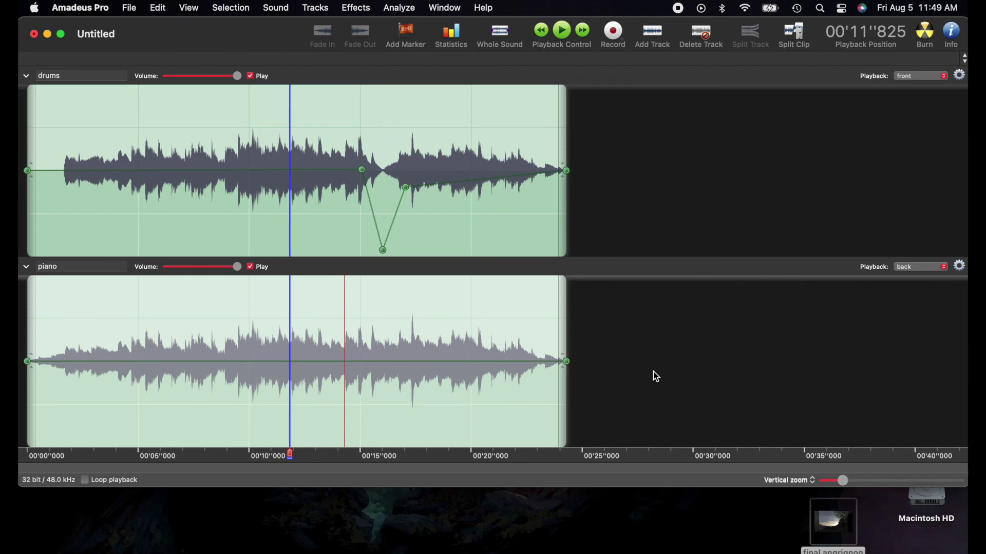
Set the project's sampling depth to 24 bit while keeping the sampling rate at 48000 Hz
{"action": "left_click", "coordinate": [47, 481]}
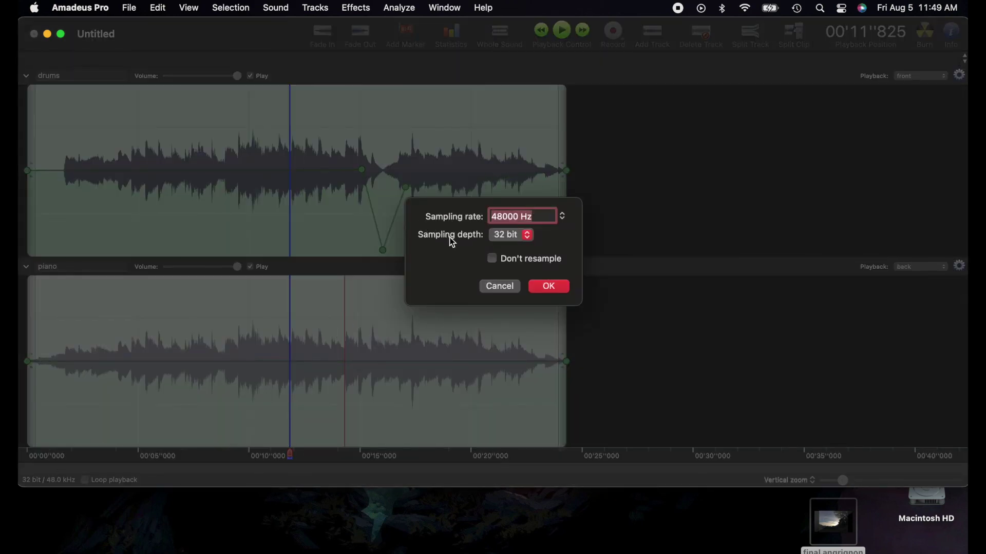
{"action": "left_click", "coordinate": [496, 235]}
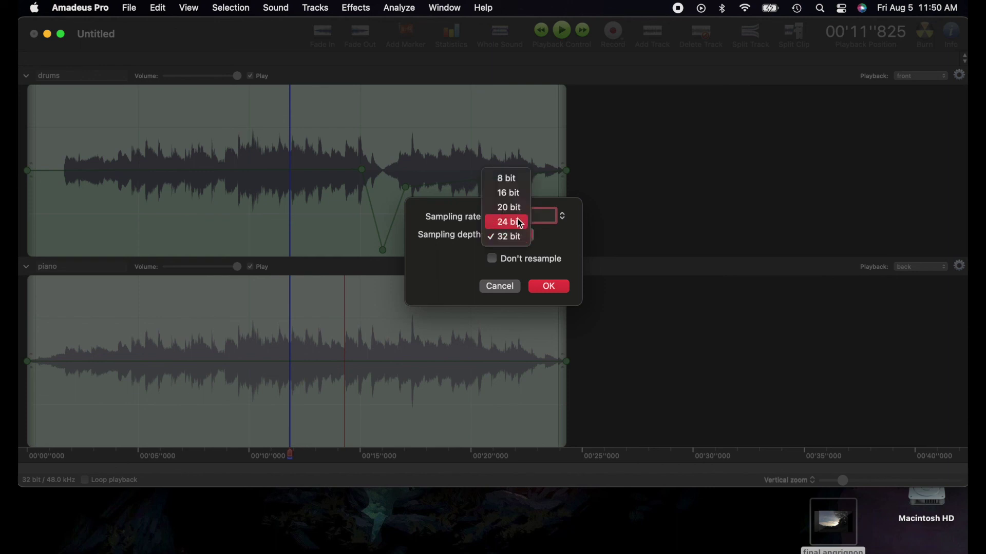
{"action": "left_click", "coordinate": [510, 220]}
{"action": "left_click_drag", "start_coordinate": [494, 212], "coordinate": [534, 214]}
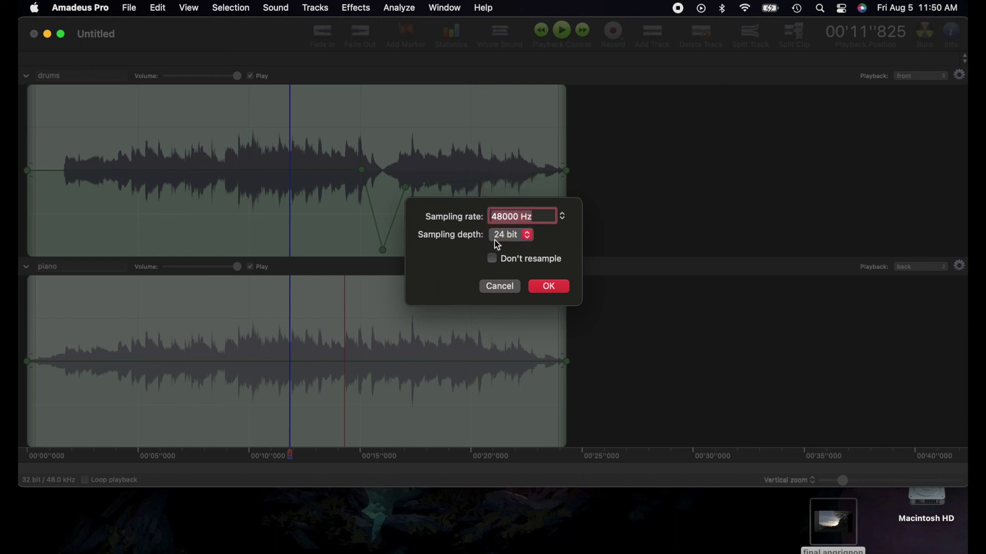
{"action": "left_click", "coordinate": [549, 286]}
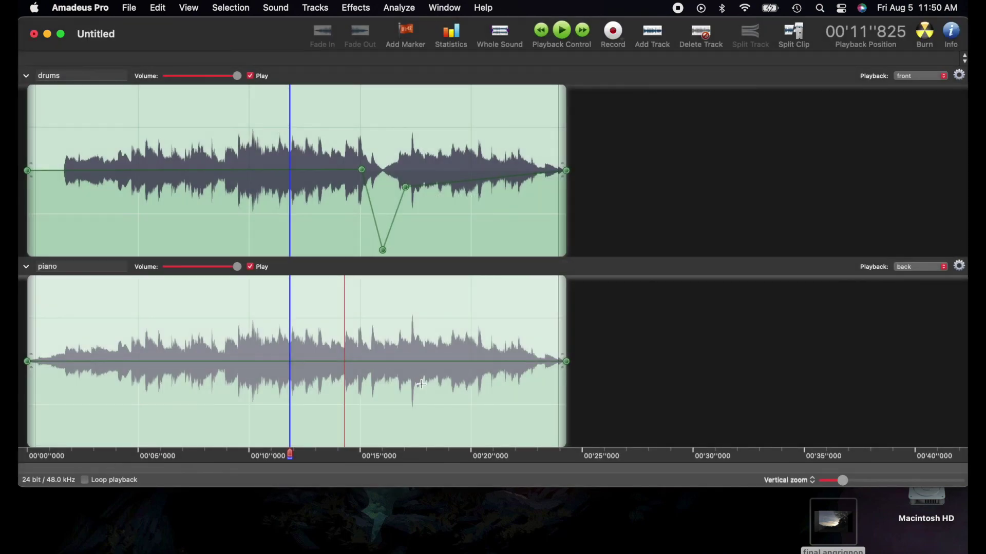